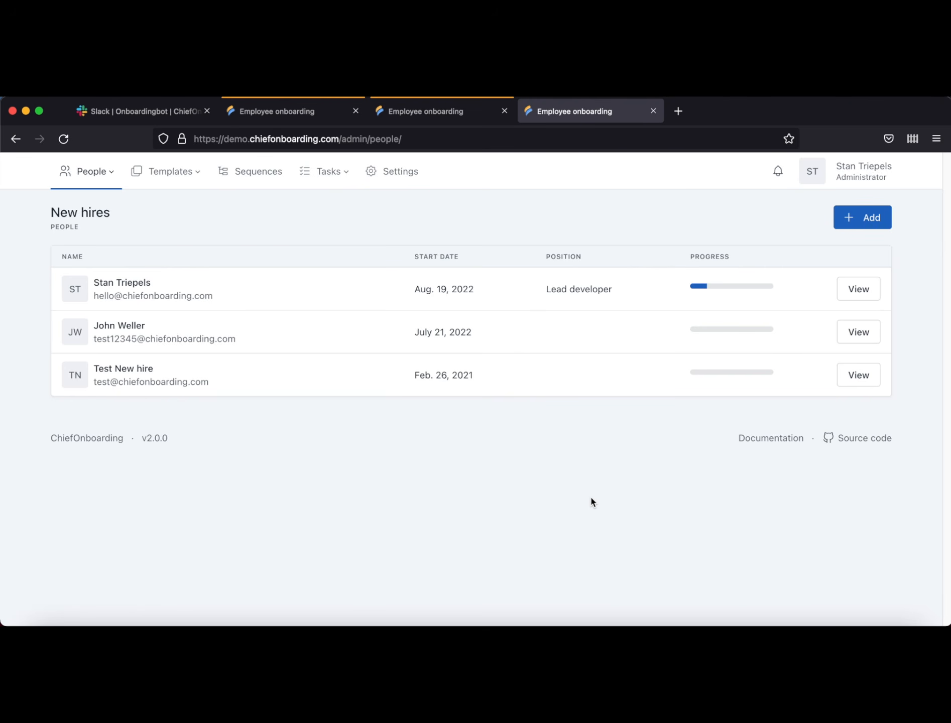
Step: Open the General sequence and review its trigger blocks, from direct assignment through the timed days to the task-completion condition
{"action": "left_click", "coordinate": [247, 178]}
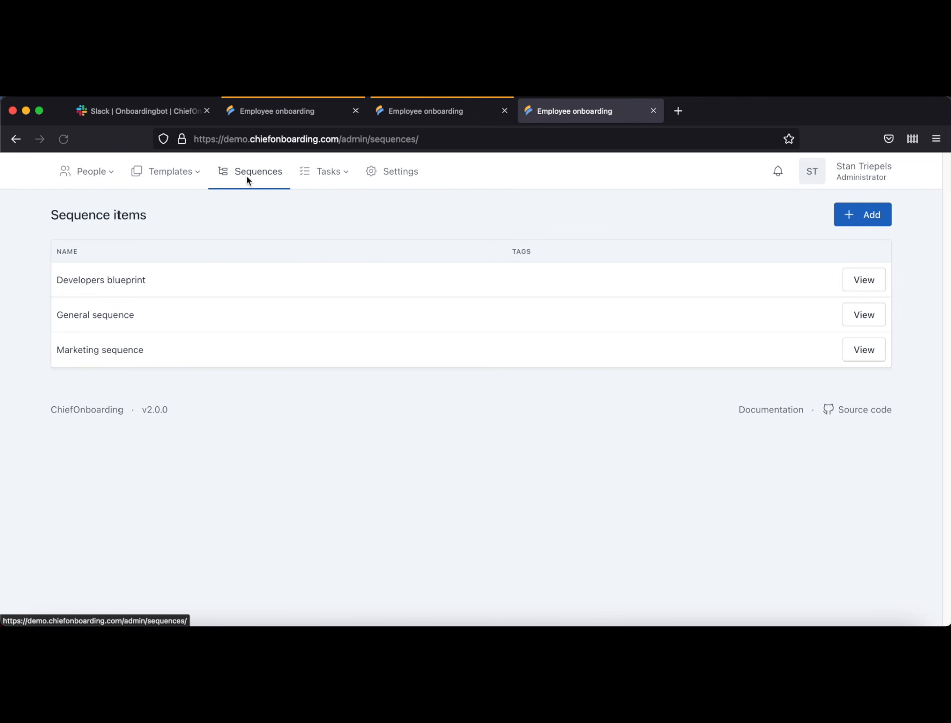
{"action": "left_click", "coordinate": [855, 311]}
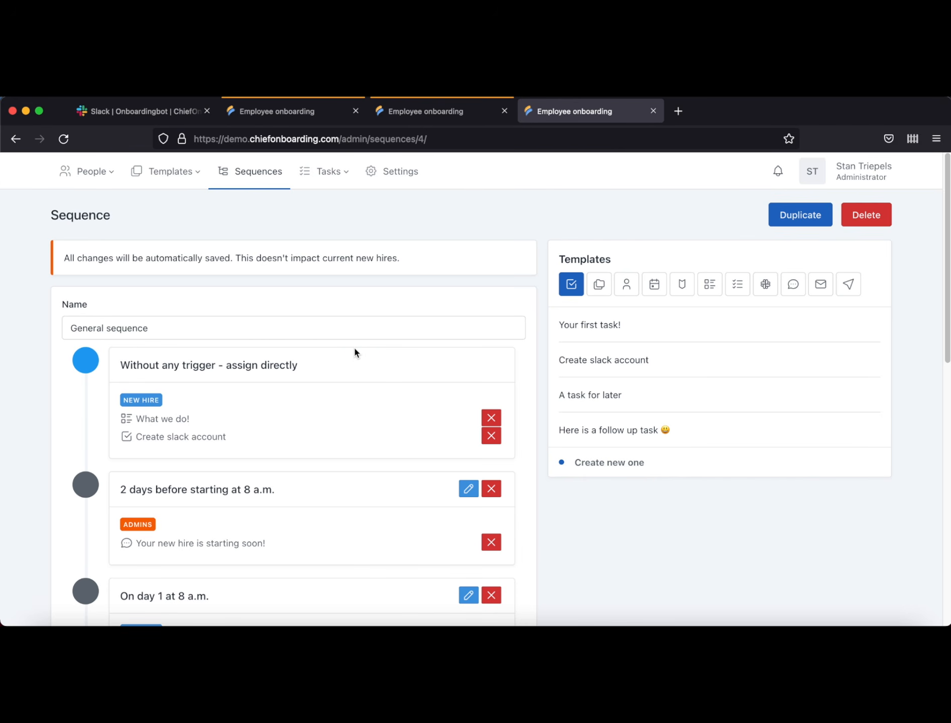
{"action": "scroll", "coordinate": [354, 352], "scroll_direction": "down", "scroll_amount": 3}
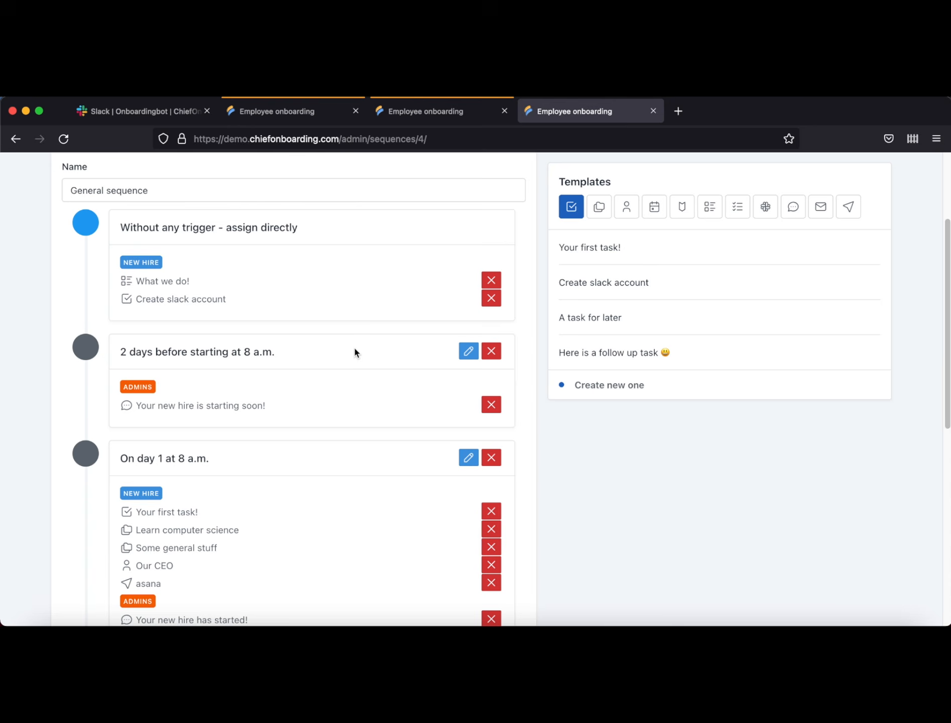
{"action": "triple_click", "coordinate": [137, 227]}
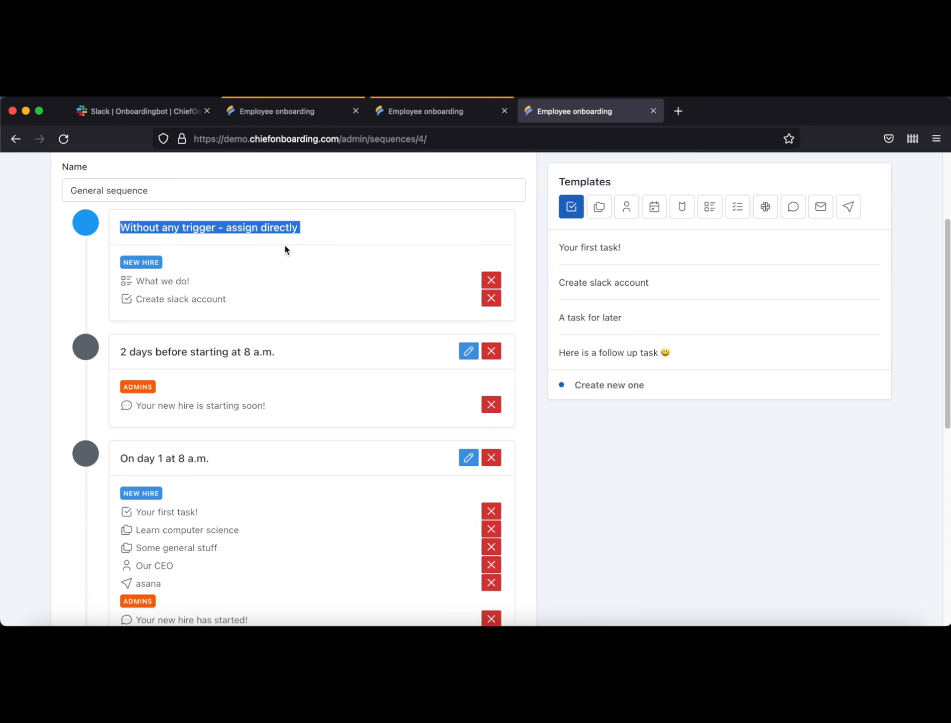
{"action": "scroll", "coordinate": [285, 249], "scroll_direction": "down", "scroll_amount": 1}
{"action": "left_click_drag", "start_coordinate": [120, 322], "coordinate": [275, 325]}
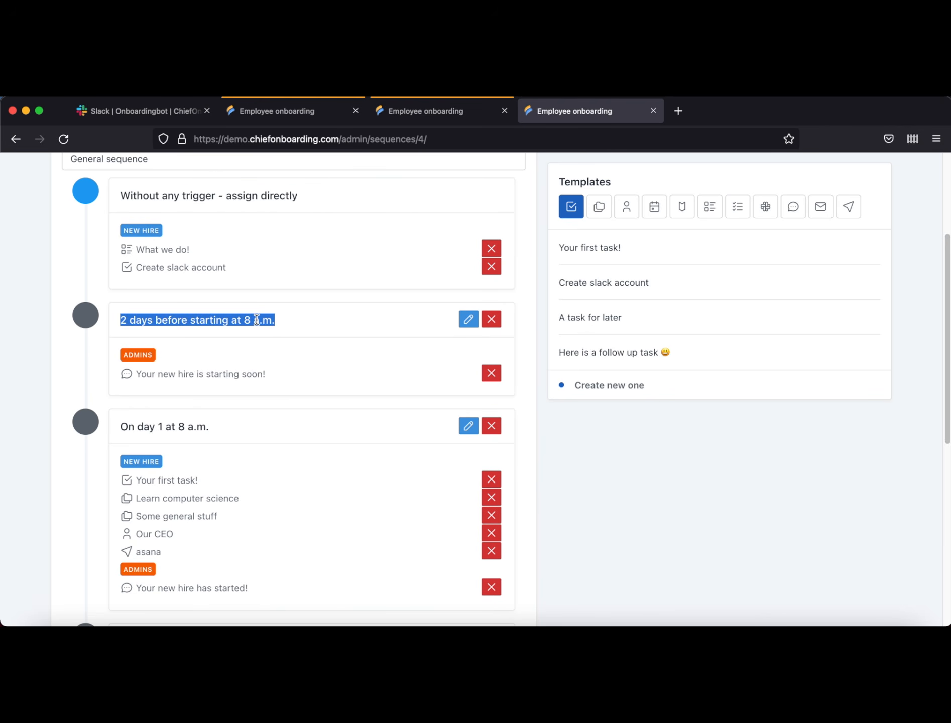
{"action": "scroll", "coordinate": [256, 320], "scroll_direction": "down", "scroll_amount": 2}
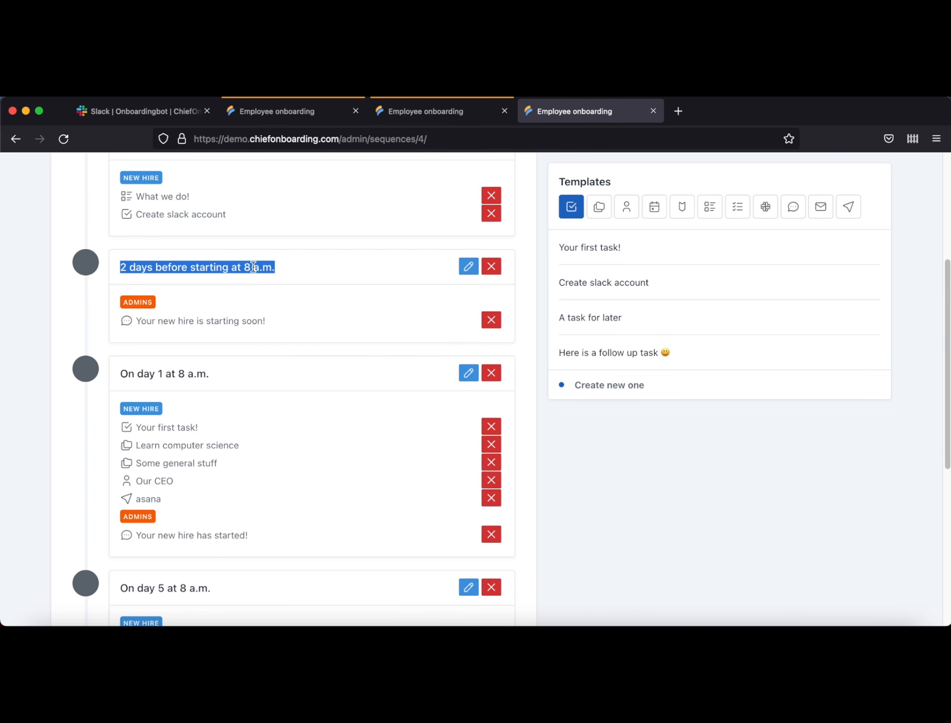
{"action": "scroll", "coordinate": [253, 266], "scroll_direction": "down", "scroll_amount": 1}
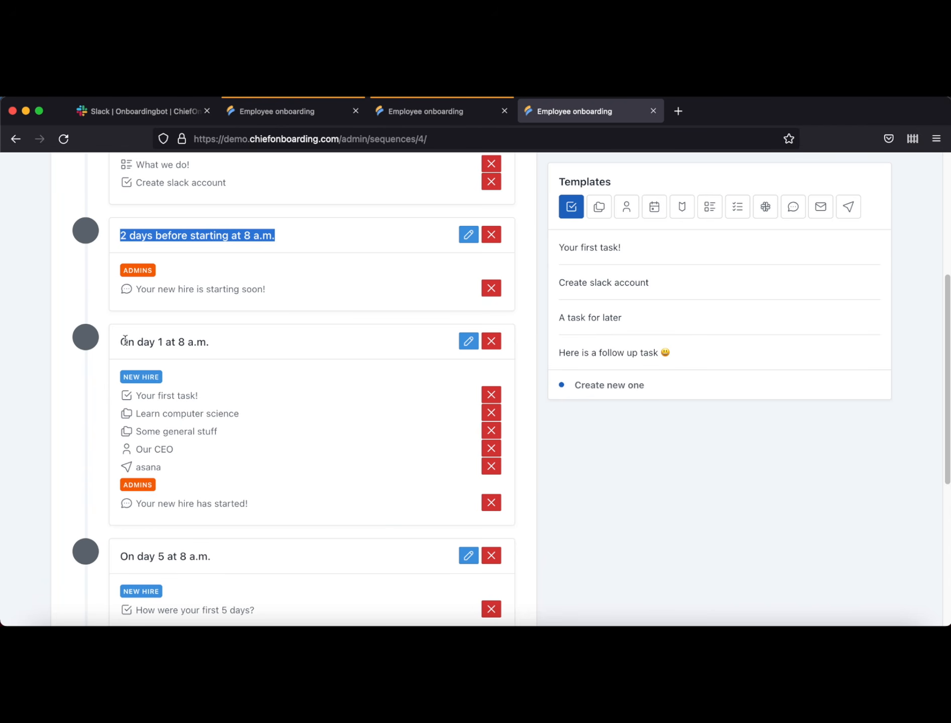
{"action": "scroll", "coordinate": [119, 363], "scroll_direction": "down", "scroll_amount": 3}
{"action": "left_click_drag", "start_coordinate": [120, 461], "coordinate": [206, 465]}
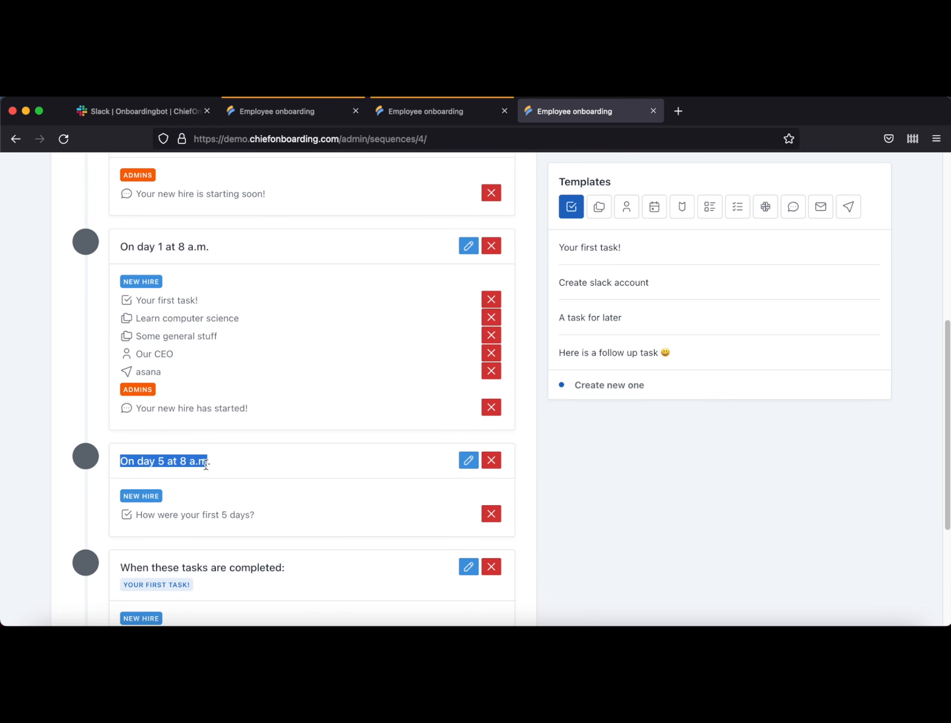
{"action": "scroll", "coordinate": [201, 484], "scroll_direction": "down", "scroll_amount": 3}
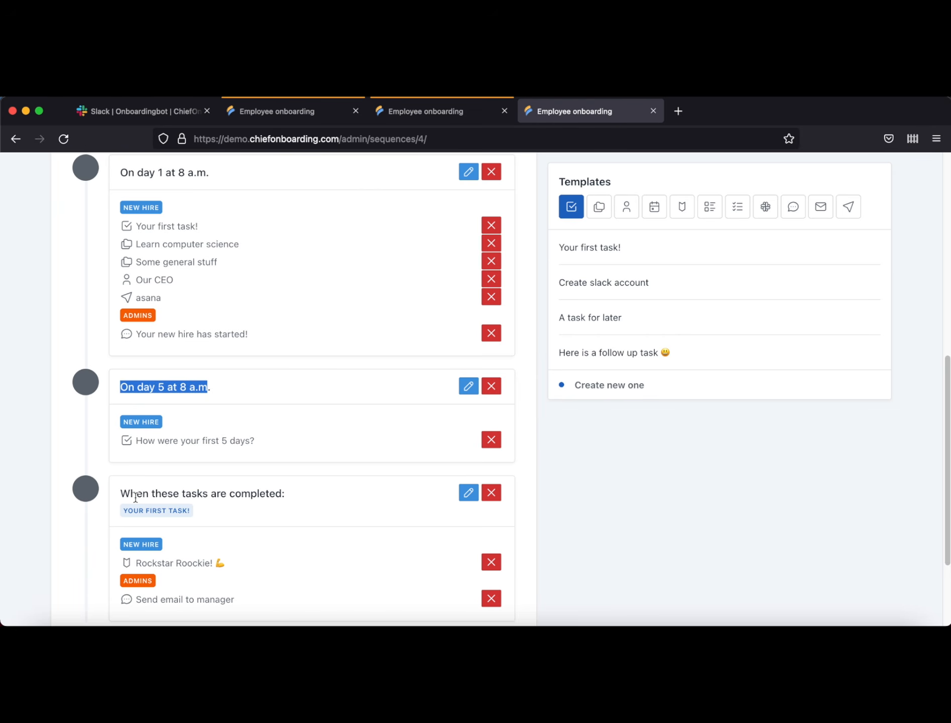
{"action": "scroll", "coordinate": [178, 486], "scroll_direction": "up", "scroll_amount": 10}
{"action": "scroll", "coordinate": [253, 382], "scroll_direction": "down", "scroll_amount": 1}
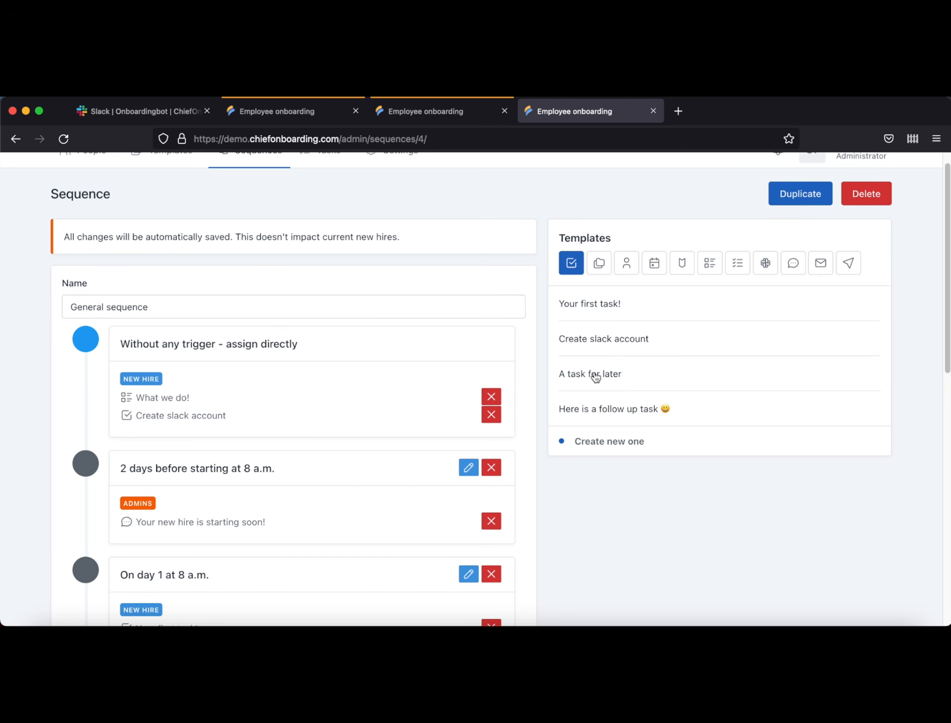
Step: Open the "Your first task!" item under On day 1 and examine its content and the block types available for a new line
{"action": "scroll", "coordinate": [284, 421], "scroll_direction": "down", "scroll_amount": 4}
{"action": "left_click", "coordinate": [182, 440]}
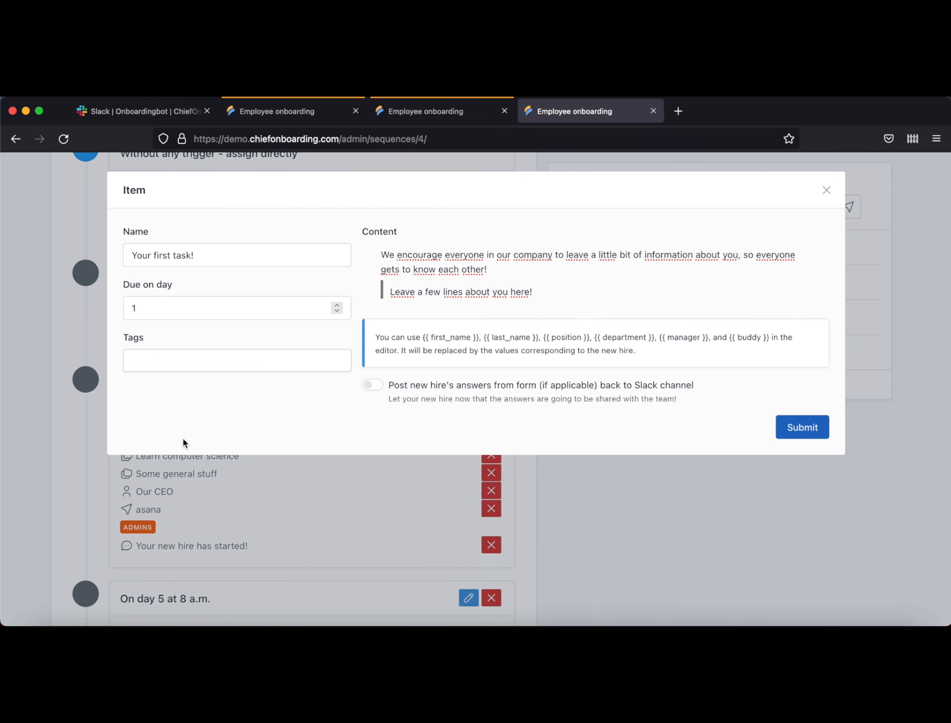
{"action": "left_click_drag", "start_coordinate": [536, 292], "coordinate": [395, 292]}
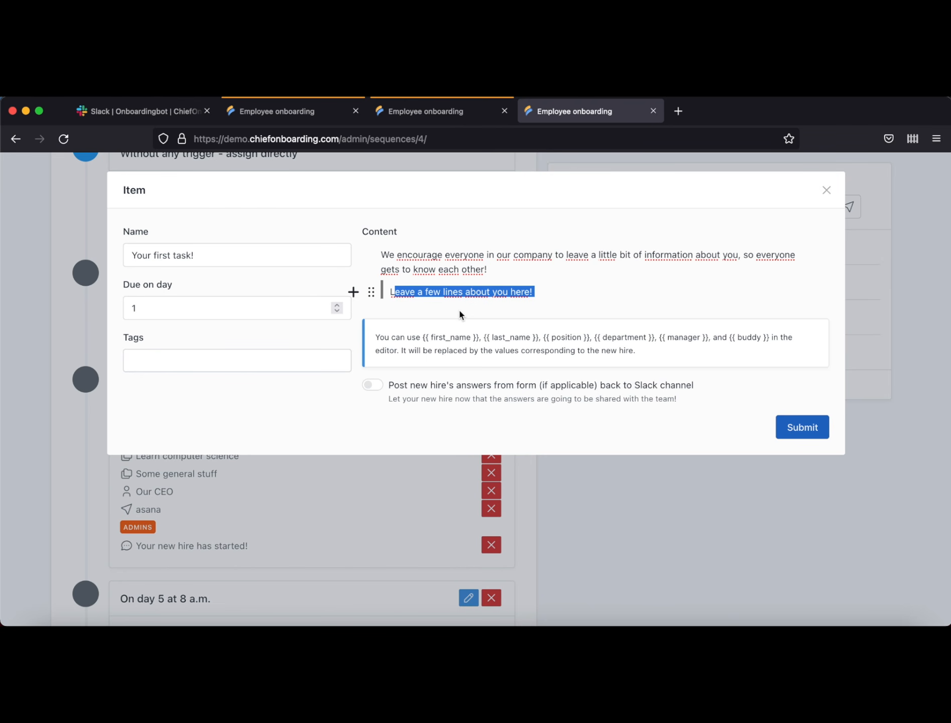
{"action": "left_click", "coordinate": [547, 295]}
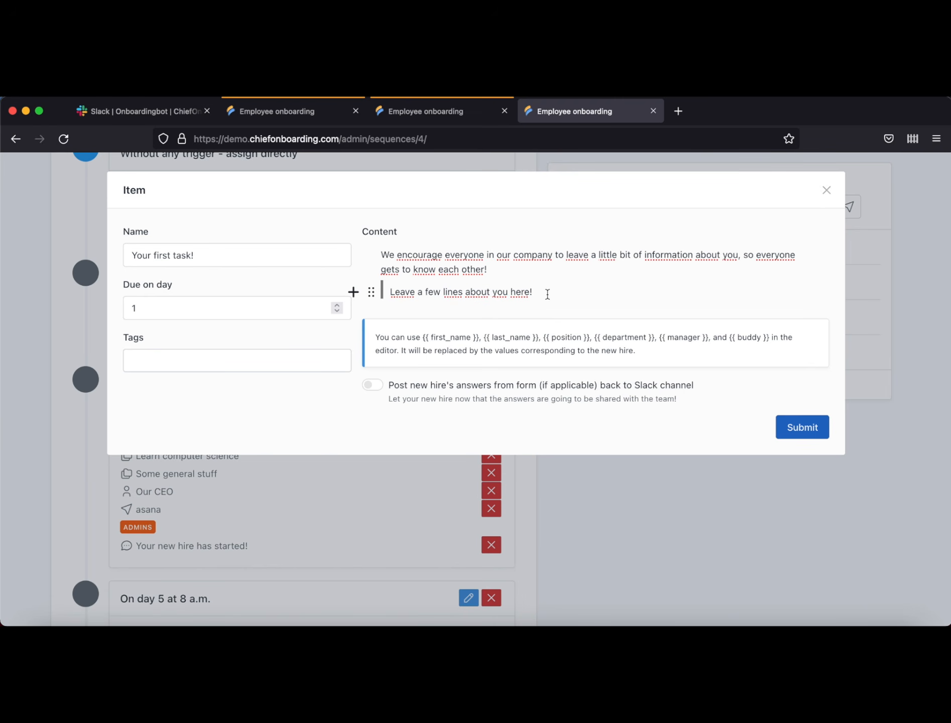
{"action": "key", "text": "Return"}
{"action": "left_click", "coordinate": [353, 311]}
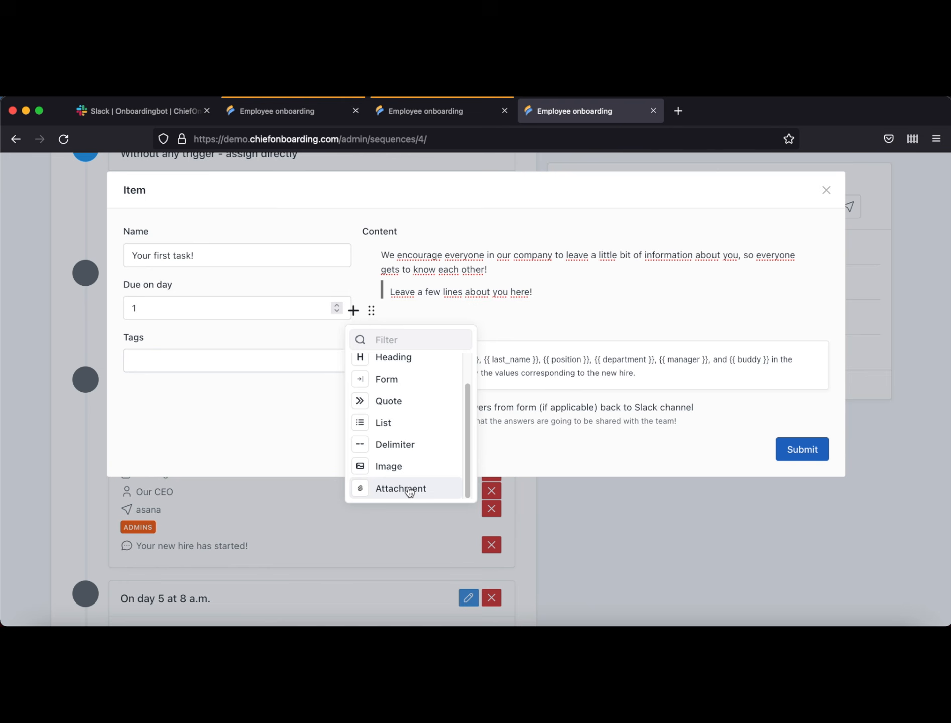
{"action": "left_click", "coordinate": [575, 298]}
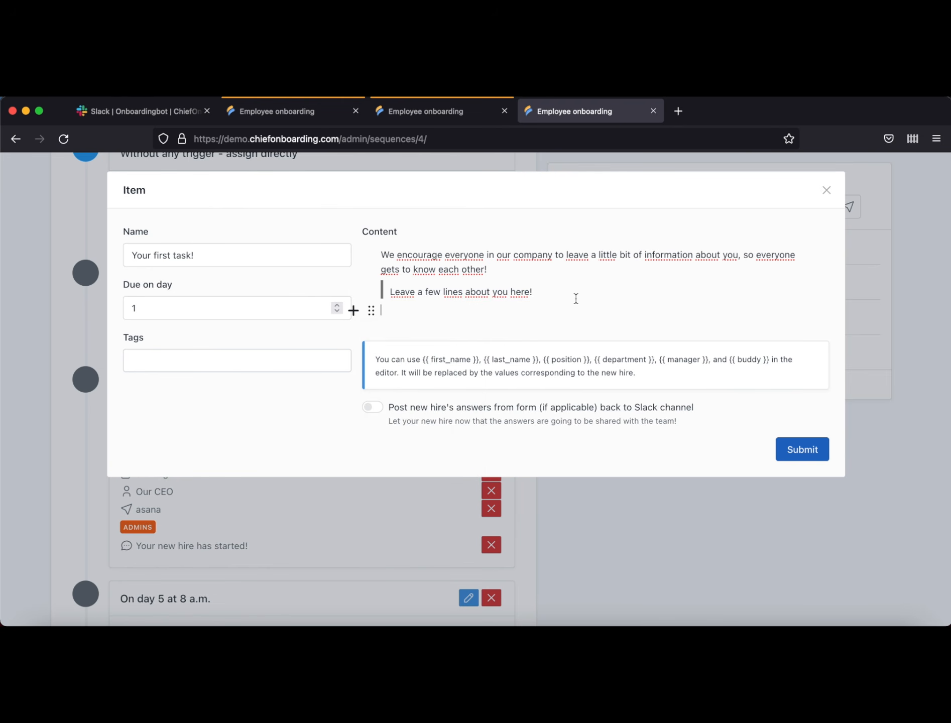
Step: Try enabling the posting of the new hire's answers to a Slack channel, closing the item without submitting
{"action": "left_click", "coordinate": [373, 409]}
{"action": "left_click", "coordinate": [435, 466]}
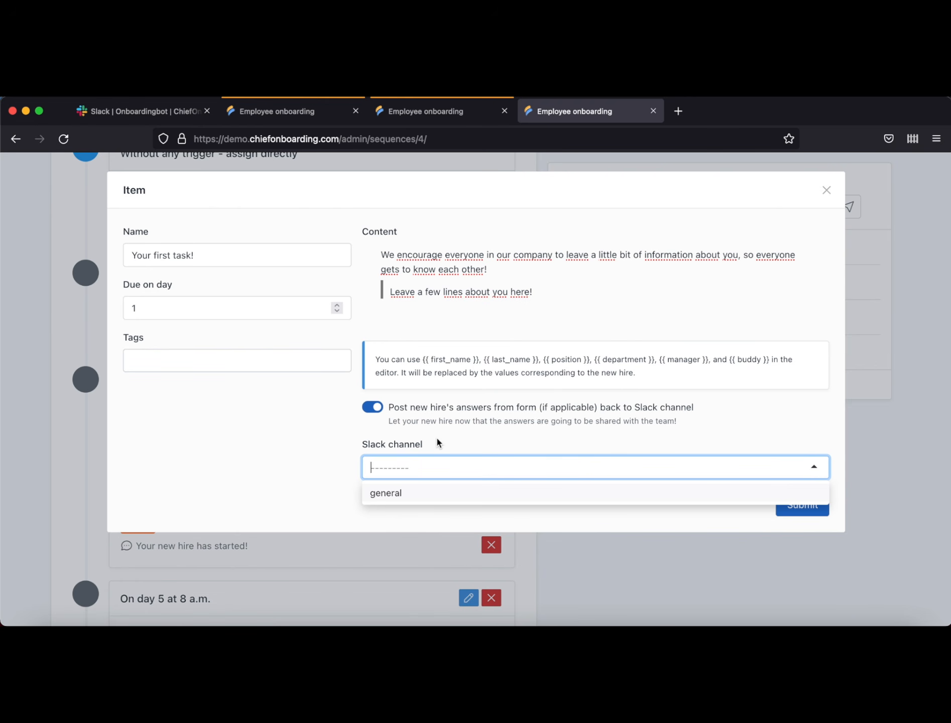
{"action": "left_click", "coordinate": [827, 190]}
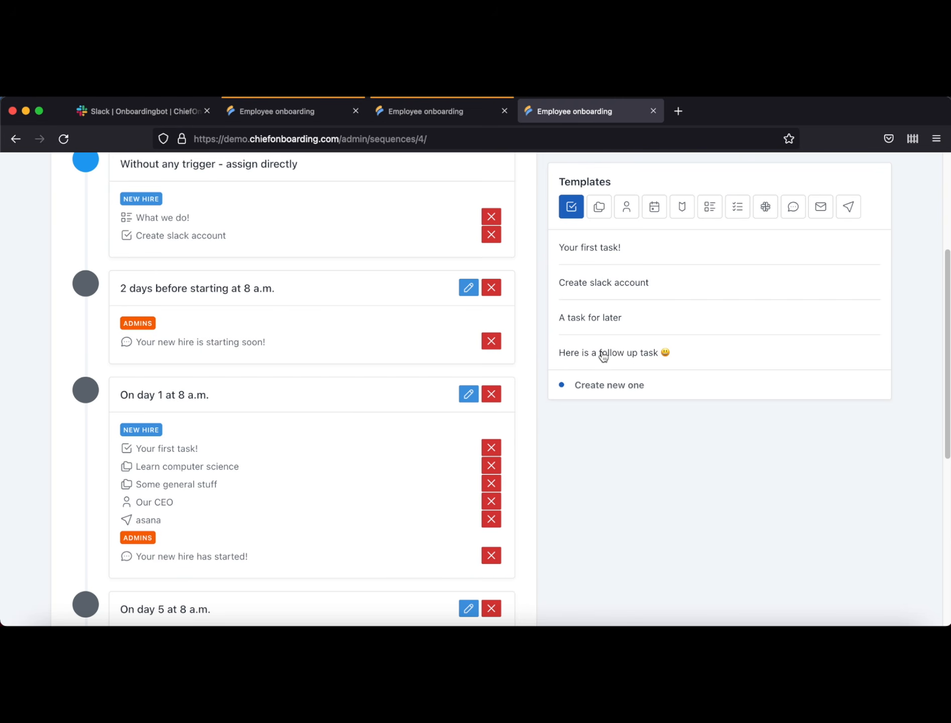
Step: View the list of To do templates
{"action": "scroll", "coordinate": [603, 356], "scroll_direction": "up", "scroll_amount": 5}
{"action": "left_click", "coordinate": [166, 174]}
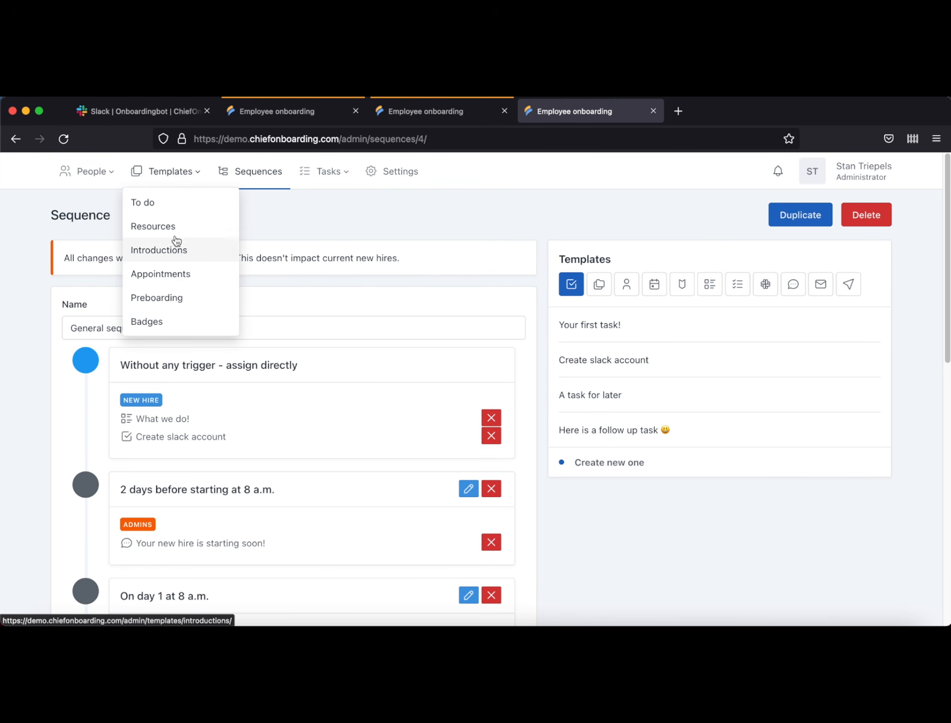
{"action": "left_click", "coordinate": [175, 205]}
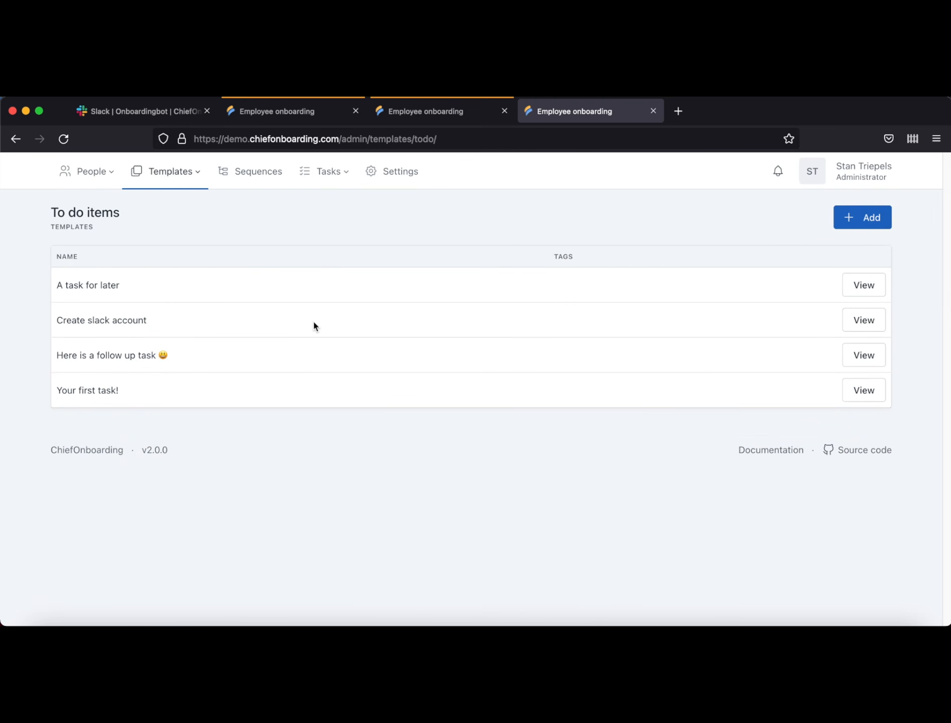
Step: Reopen the General sequence and start a new to-do item in the block without any trigger, closing the blank form unsaved
{"action": "left_click", "coordinate": [238, 172]}
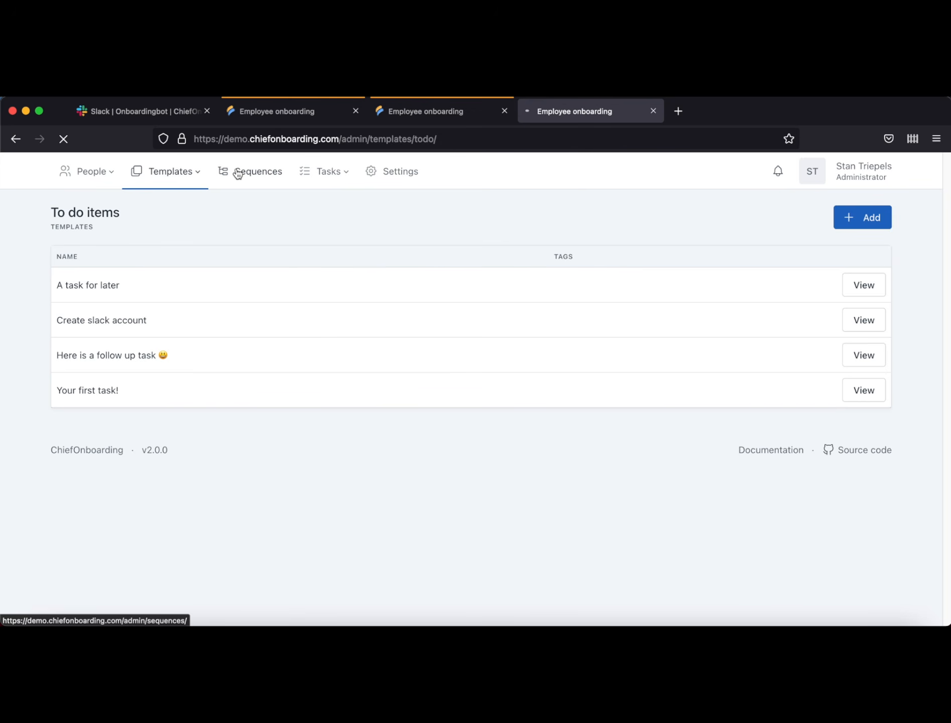
{"action": "left_click", "coordinate": [862, 315]}
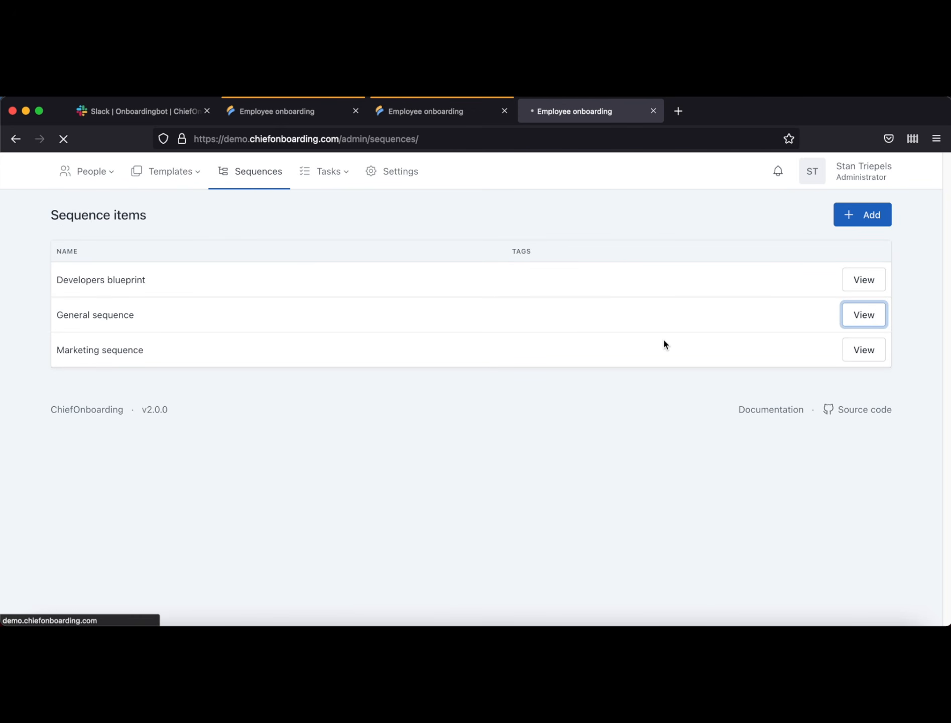
{"action": "scroll", "coordinate": [609, 469], "scroll_direction": "down", "scroll_amount": 2}
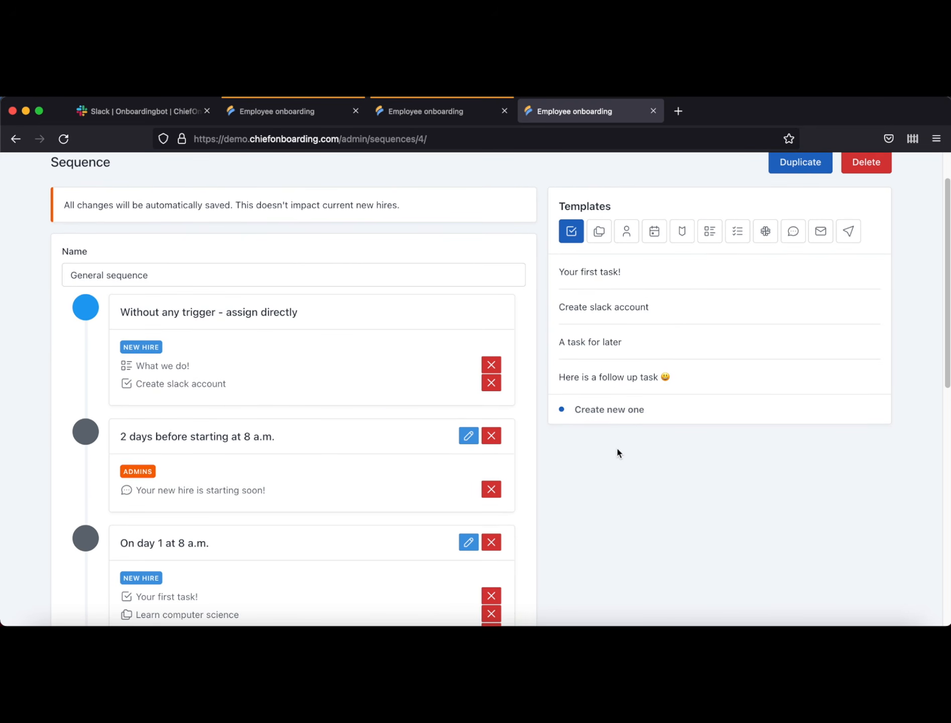
{"action": "left_click_drag", "start_coordinate": [609, 416], "coordinate": [273, 380]}
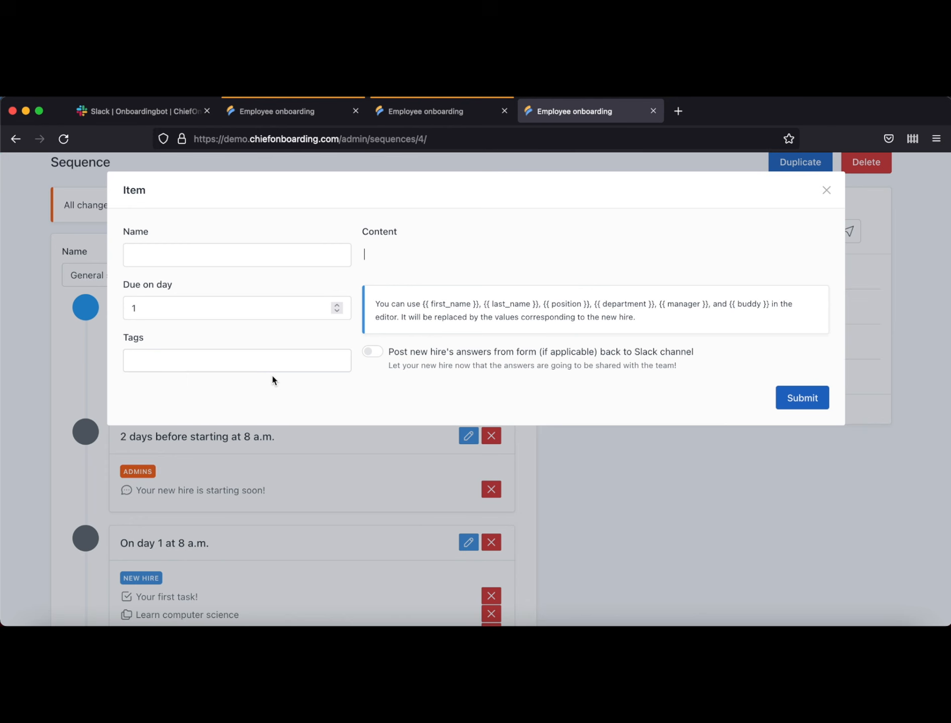
{"action": "left_click", "coordinate": [827, 190]}
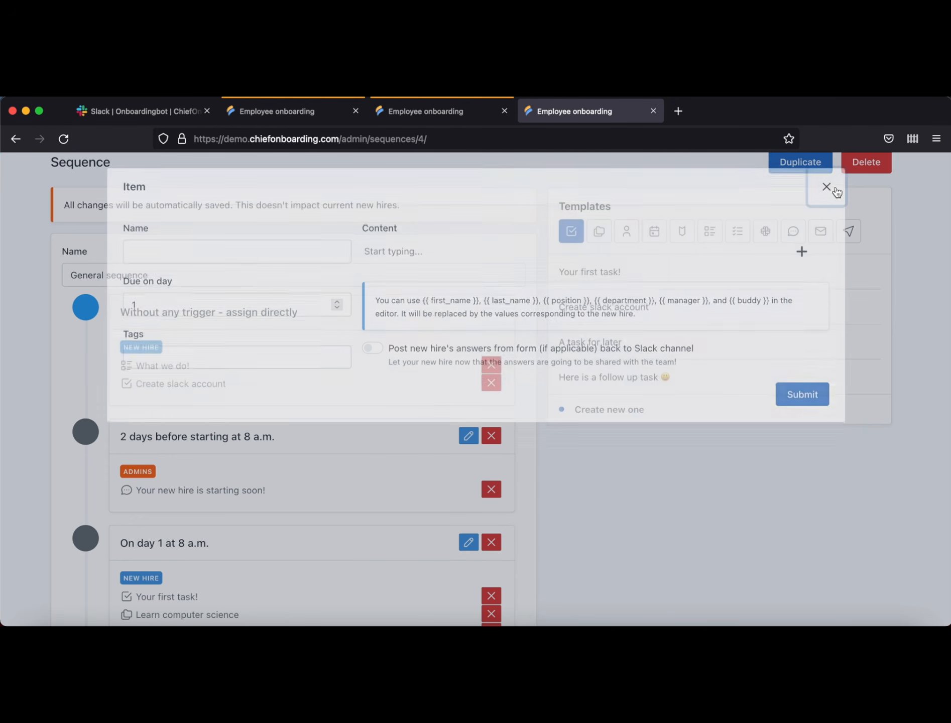
Step: List the resource templates and examine the "Learn computer science" course item, including its "Did you understand that right?" question chapter
{"action": "left_click", "coordinate": [599, 231]}
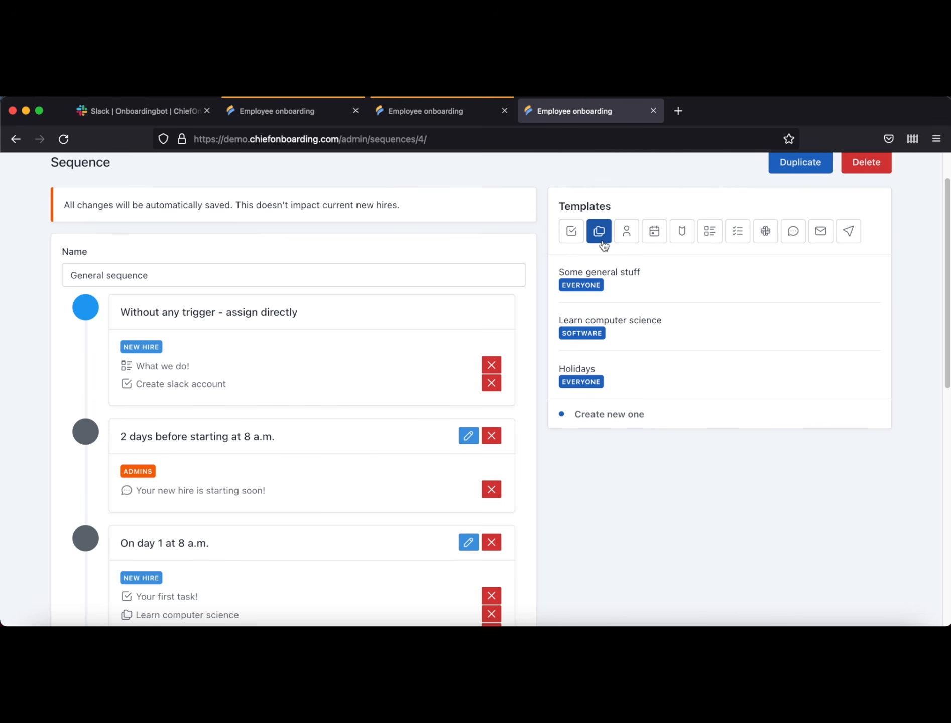
{"action": "scroll", "coordinate": [175, 478], "scroll_direction": "down", "scroll_amount": 3}
{"action": "left_click", "coordinate": [176, 399]}
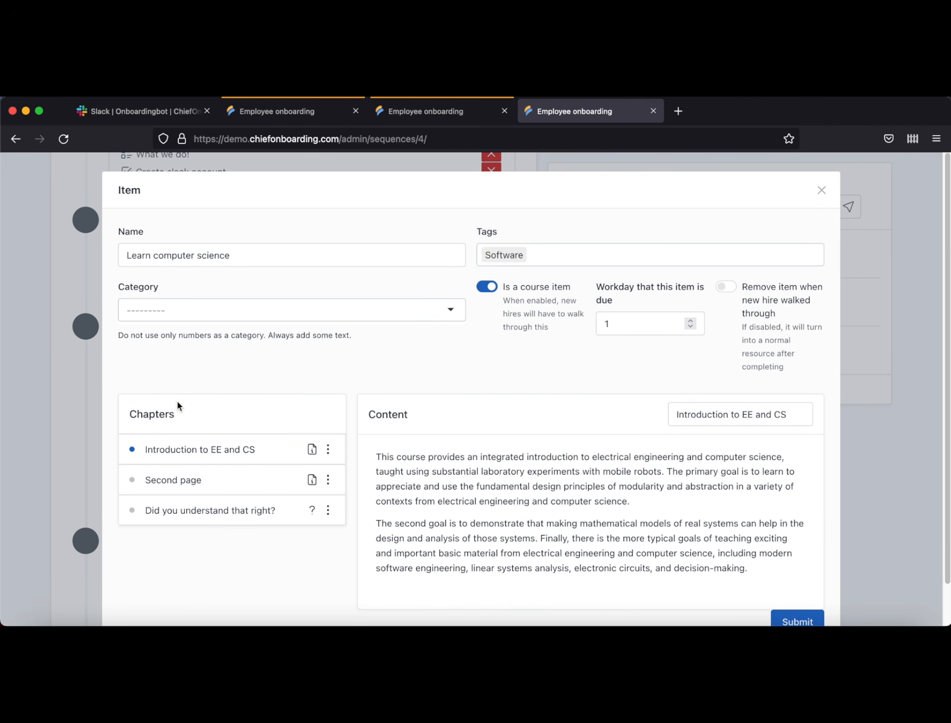
{"action": "scroll", "coordinate": [180, 405], "scroll_direction": "down", "scroll_amount": 2}
{"action": "left_click", "coordinate": [547, 446]}
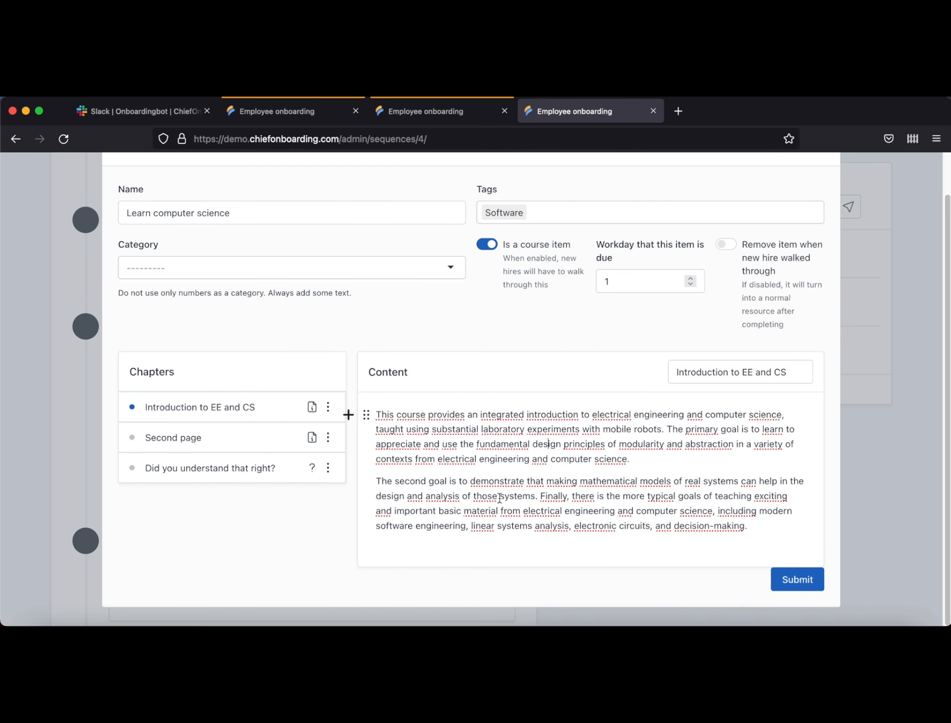
{"action": "left_click", "coordinate": [224, 468]}
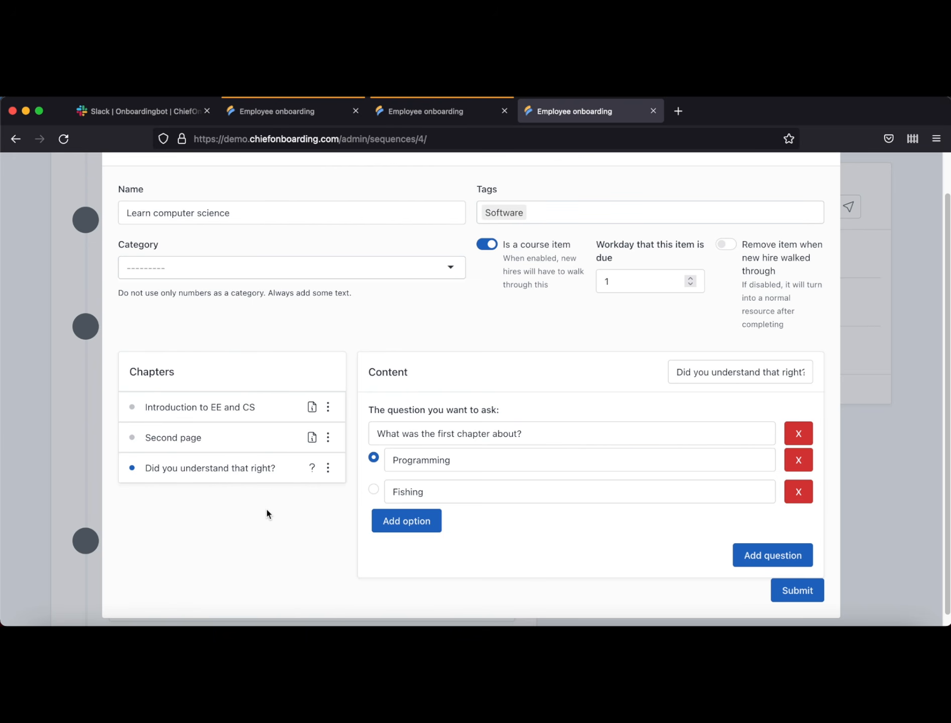
{"action": "key", "text": "Escape"}
Step: View the introduction and appointment templates available for the sequence
{"action": "left_click", "coordinate": [621, 209]}
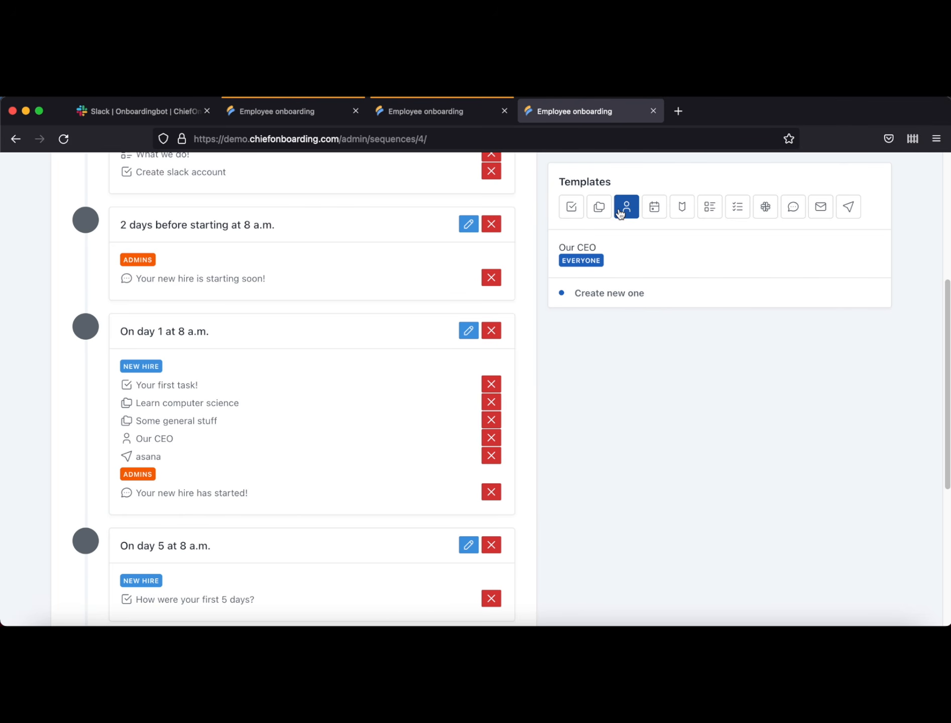
{"action": "left_click", "coordinate": [657, 205]}
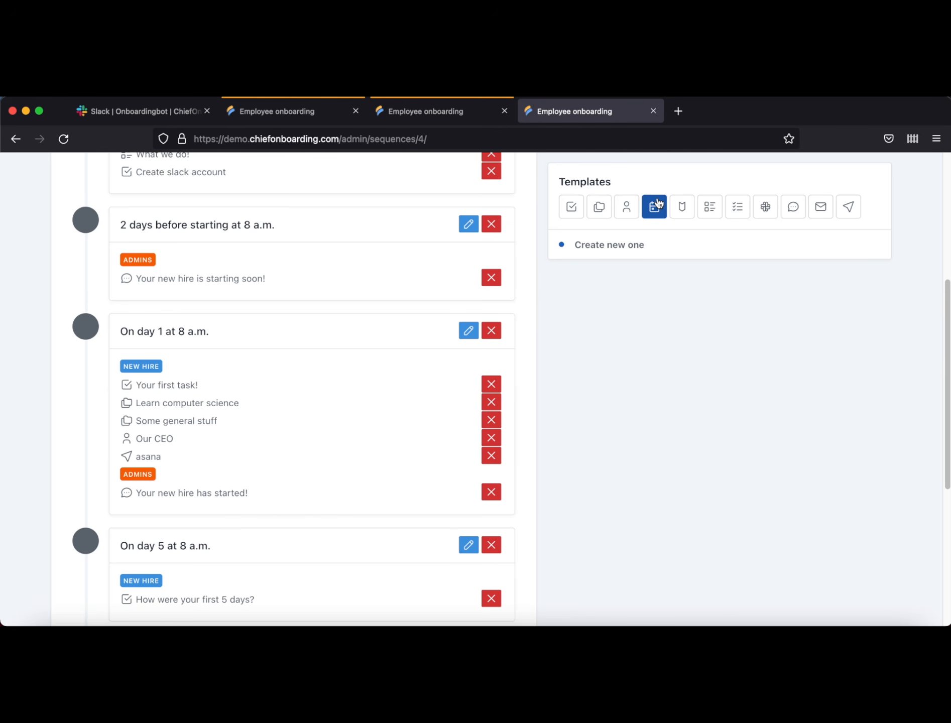
{"action": "scroll", "coordinate": [638, 300], "scroll_direction": "down", "scroll_amount": 1}
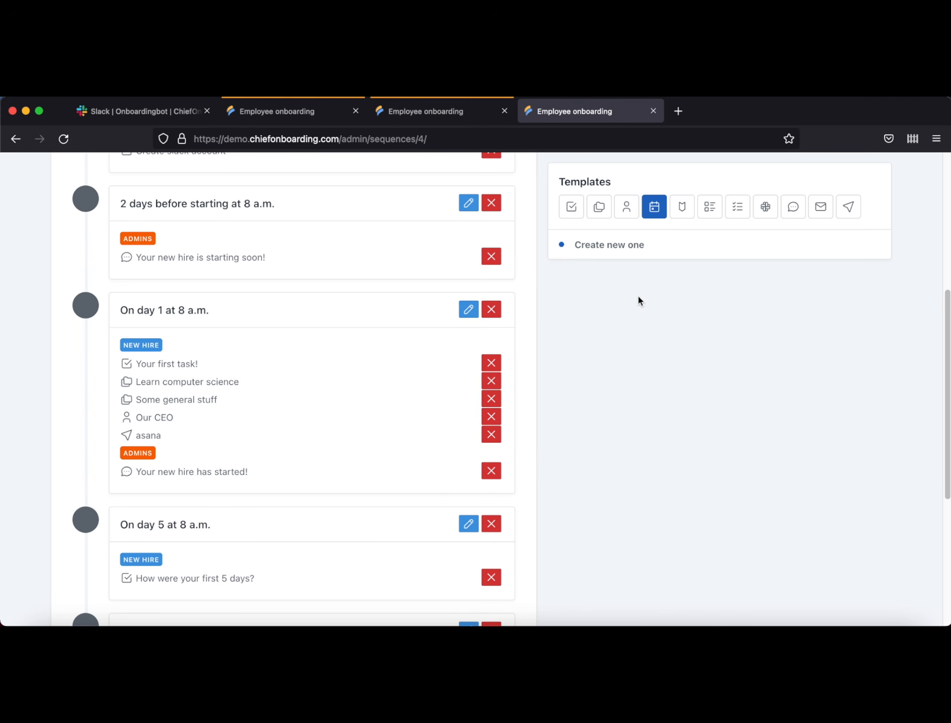
Step: Add the "Rockstar Roockie!" badge to the On day 5 at 8 a.m. block
{"action": "left_click", "coordinate": [677, 205]}
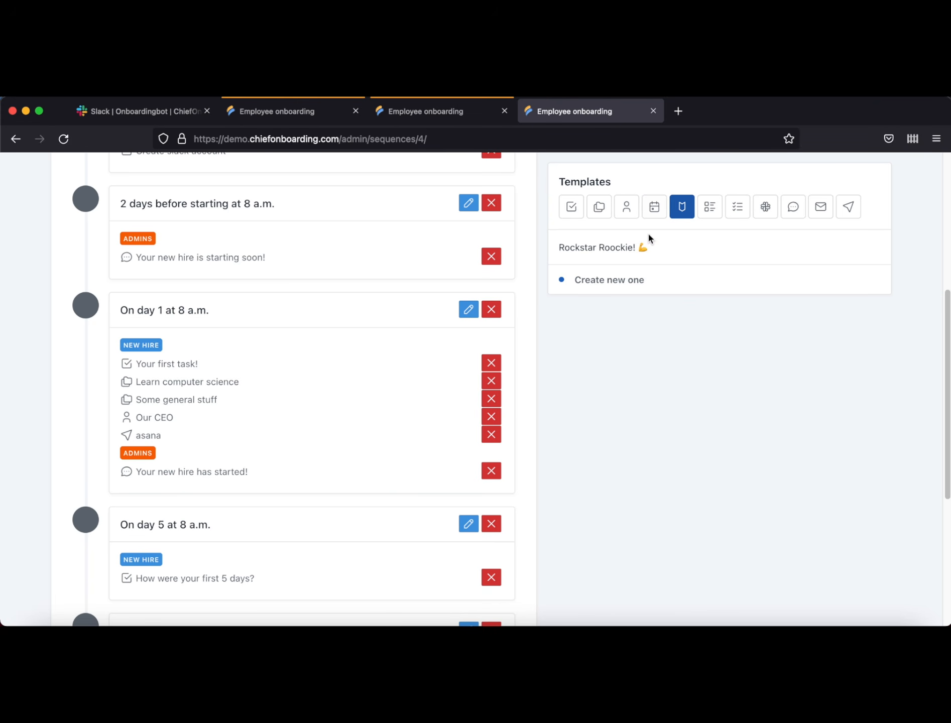
{"action": "left_click_drag", "start_coordinate": [608, 251], "coordinate": [263, 584]}
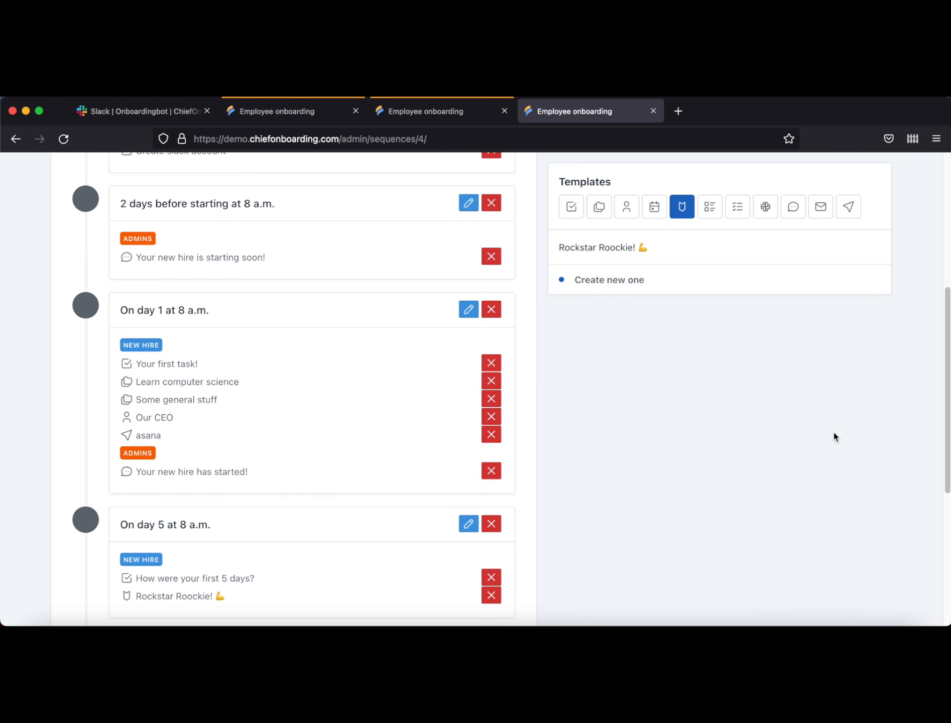
Step: View the preboarding templates and the task templates available for the sequence
{"action": "left_click", "coordinate": [708, 209]}
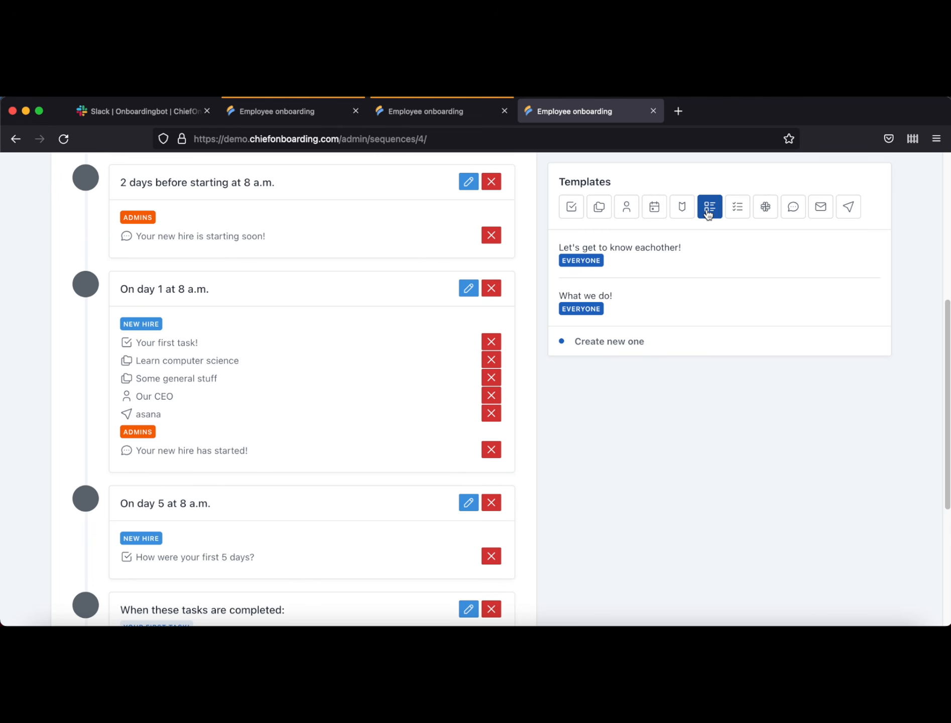
{"action": "left_click", "coordinate": [732, 210]}
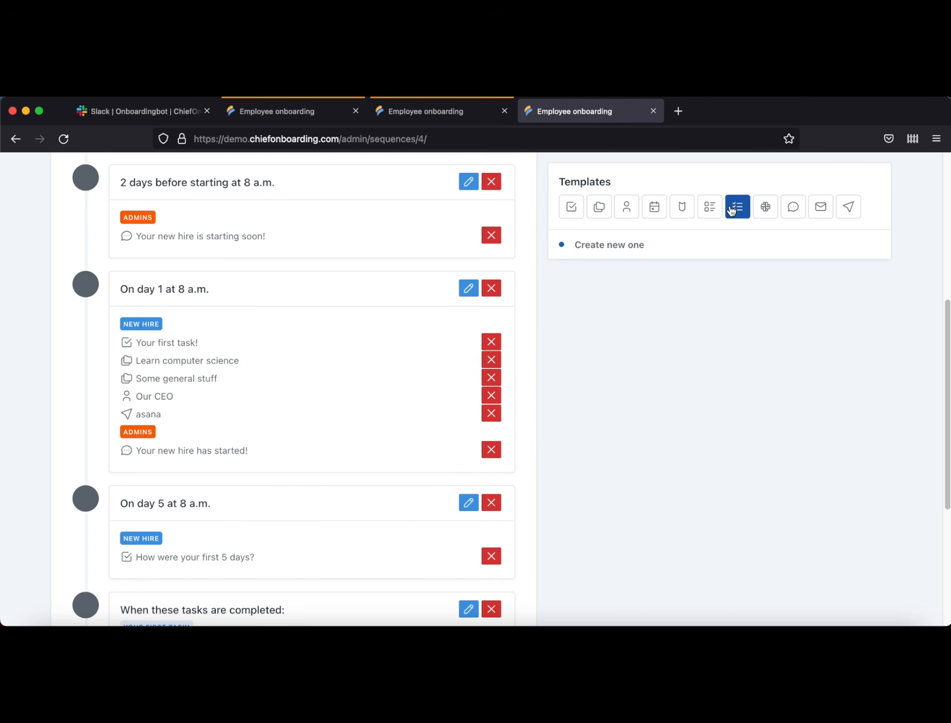
Step: Start a new admin task in the On day 1 block, examine its Custom and Manager assignment options, and close it unsaved
{"action": "left_click_drag", "start_coordinate": [620, 247], "coordinate": [266, 442]}
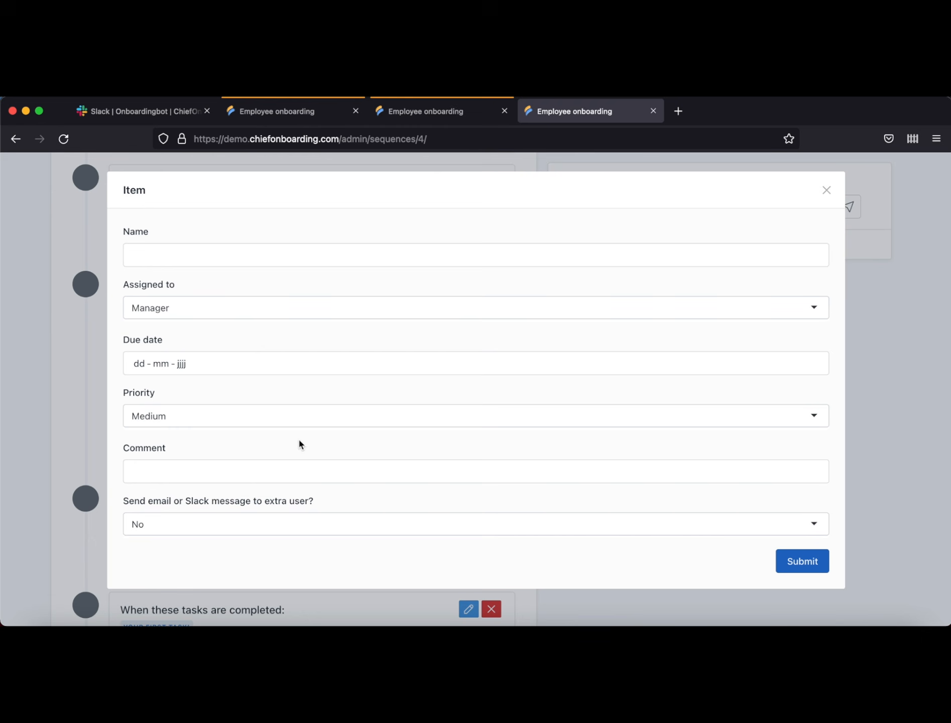
{"action": "left_click", "coordinate": [179, 311]}
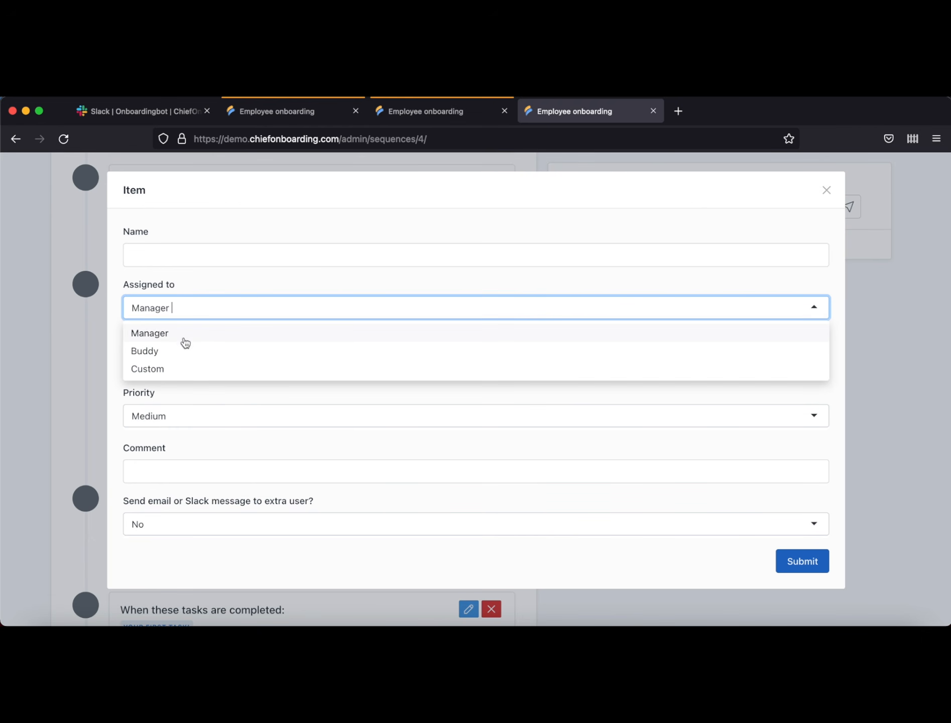
{"action": "left_click", "coordinate": [175, 372]}
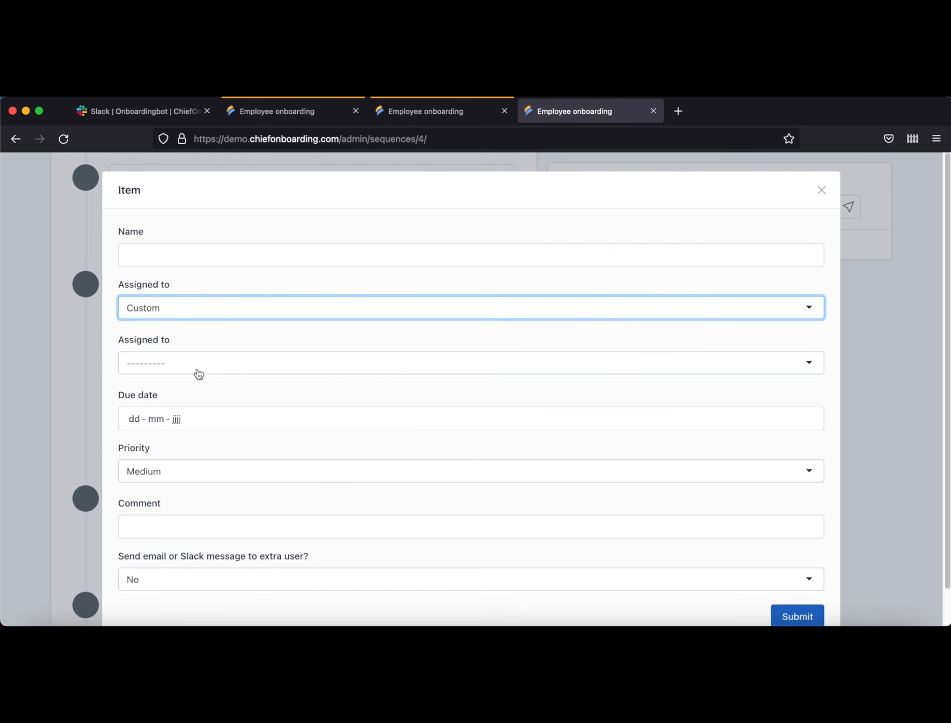
{"action": "left_click", "coordinate": [177, 312]}
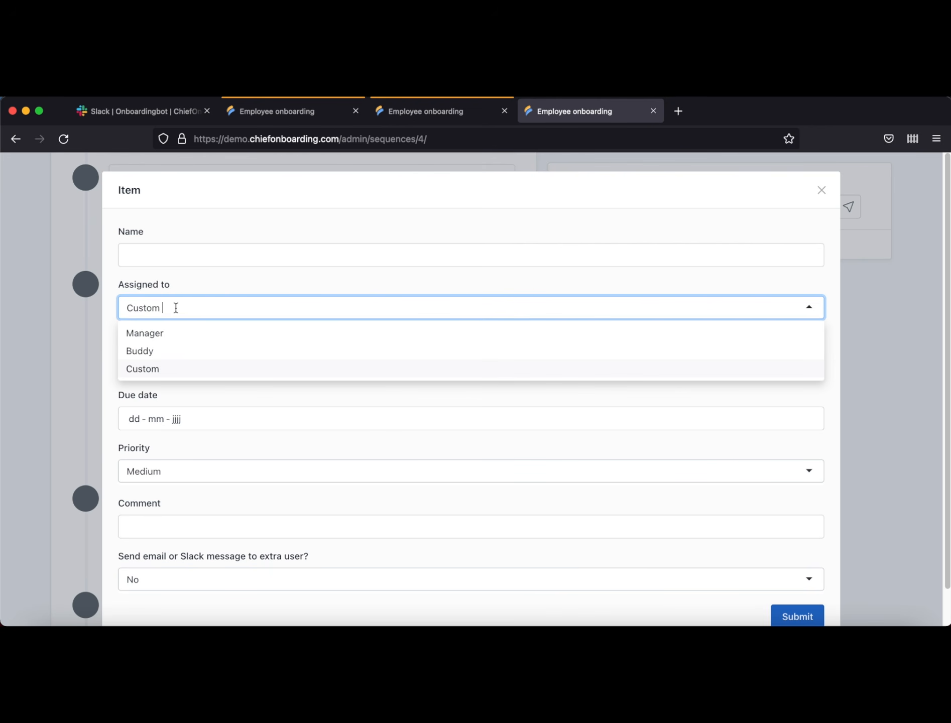
{"action": "left_click", "coordinate": [165, 335]}
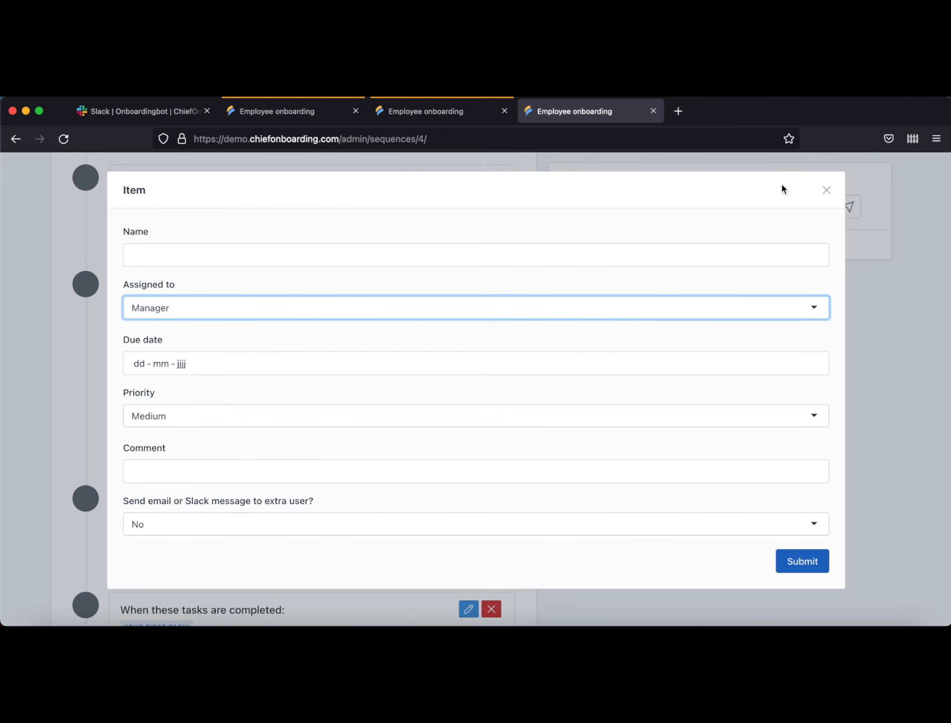
{"action": "left_click", "coordinate": [826, 190]}
Step: View the Slack message, text message and email template types available for the sequence
{"action": "scroll", "coordinate": [308, 270], "scroll_direction": "up", "scroll_amount": 2}
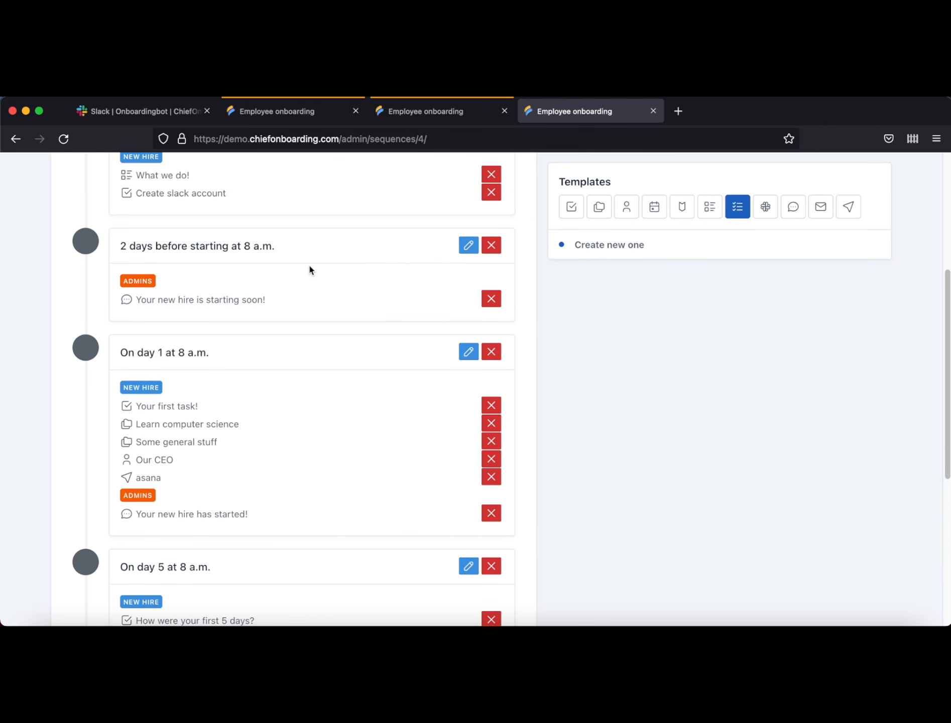
{"action": "left_click", "coordinate": [765, 208]}
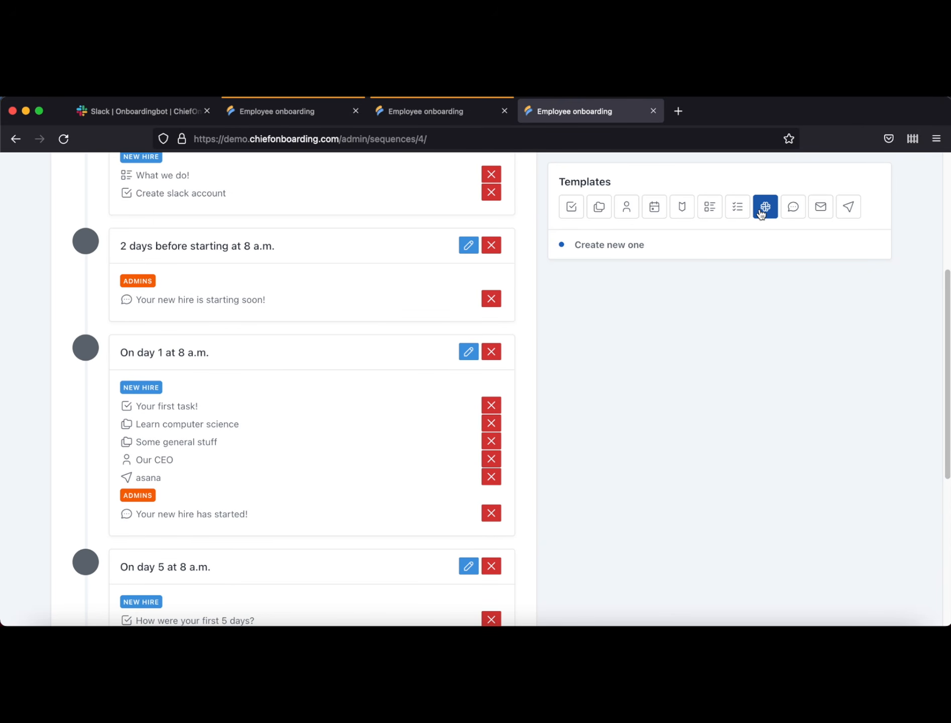
{"action": "left_click", "coordinate": [786, 211]}
{"action": "left_click", "coordinate": [820, 210]}
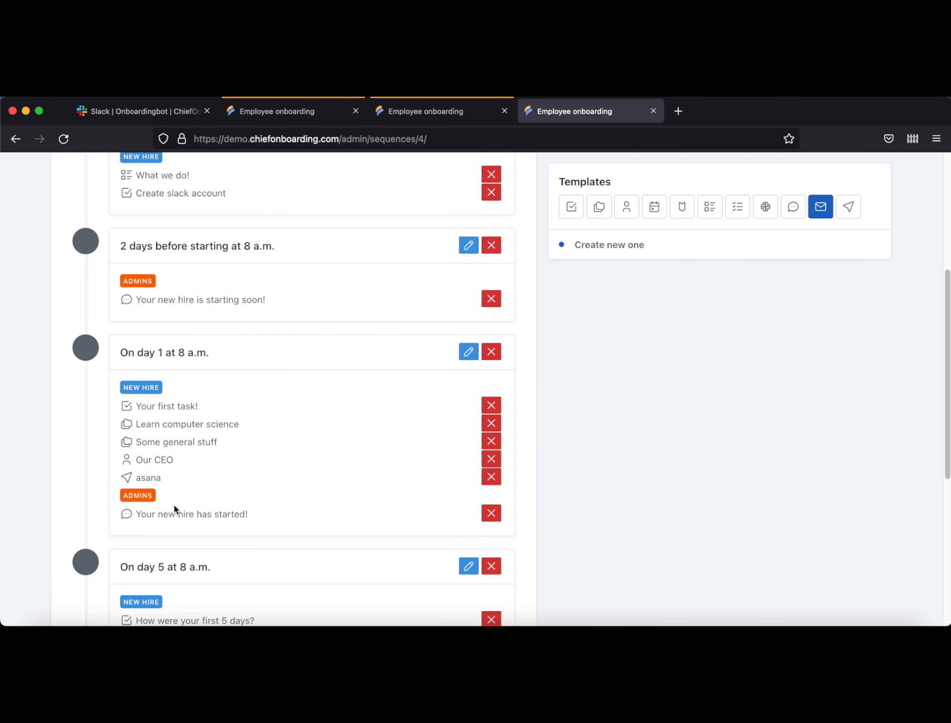
Step: Examine the "Your new hire has started!" message in the On day 1 block, including its {{ first_name }} placeholder and recipient options
{"action": "left_click_drag", "start_coordinate": [273, 512], "coordinate": [130, 517]}
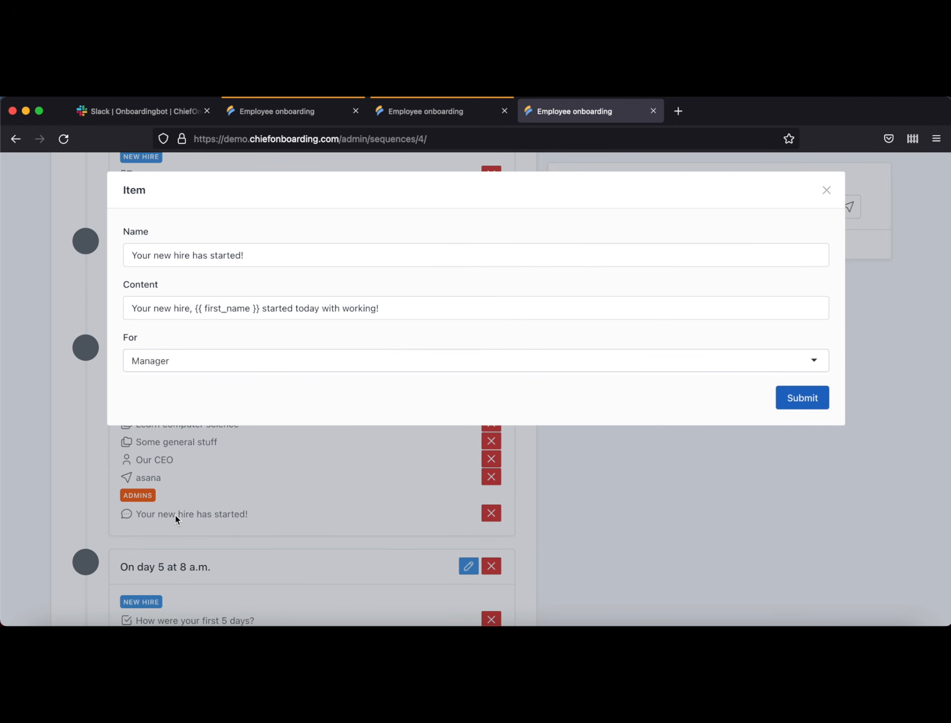
{"action": "left_click_drag", "start_coordinate": [260, 308], "coordinate": [195, 309]}
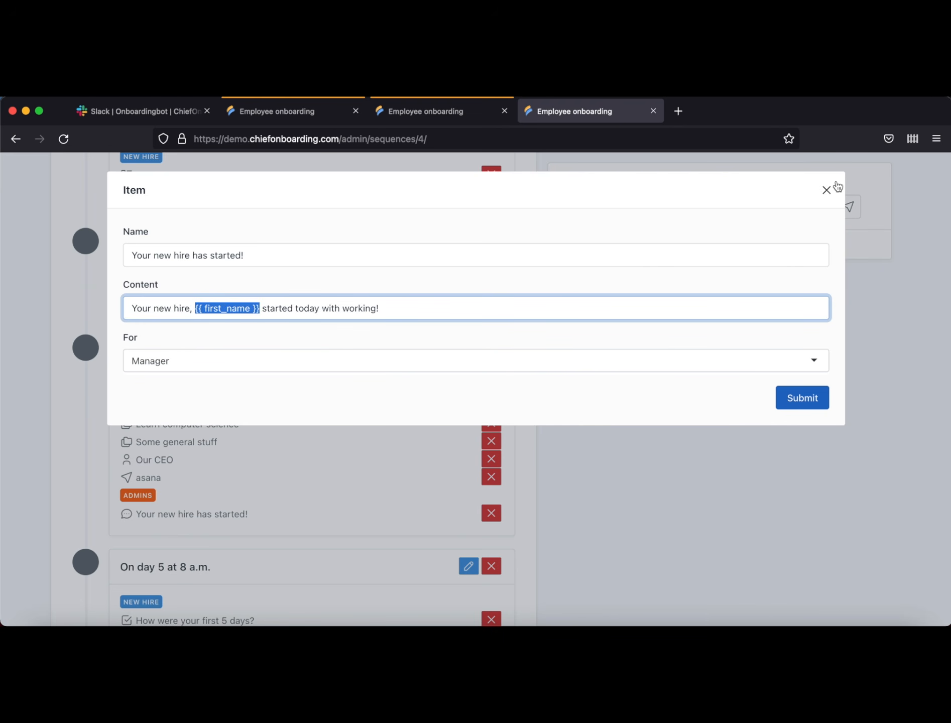
{"action": "left_click", "coordinate": [244, 371]}
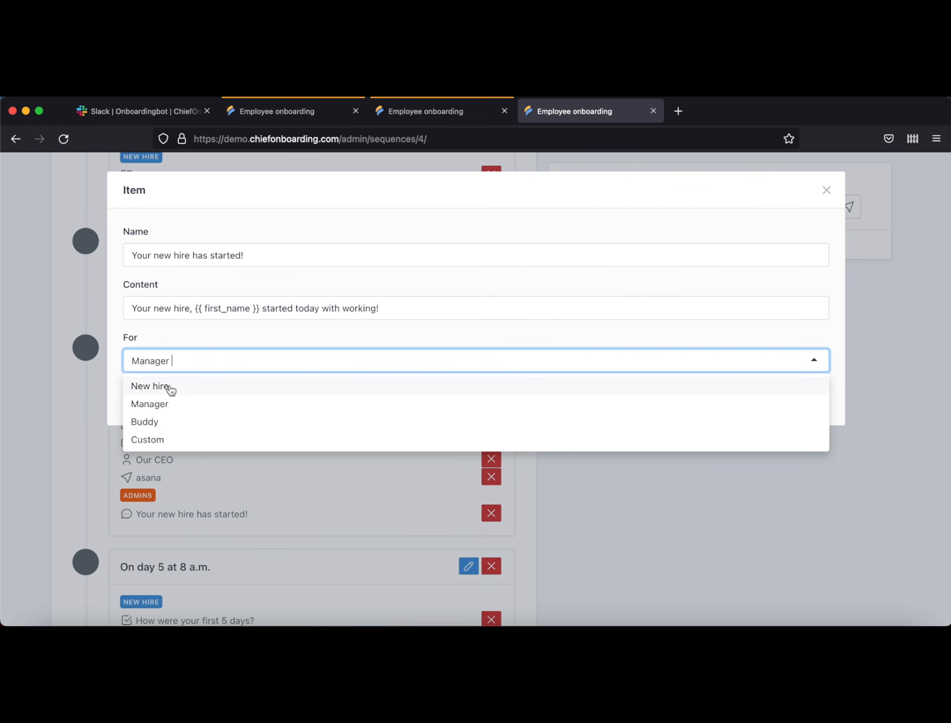
{"action": "left_click", "coordinate": [824, 198]}
{"action": "left_click", "coordinate": [826, 190]}
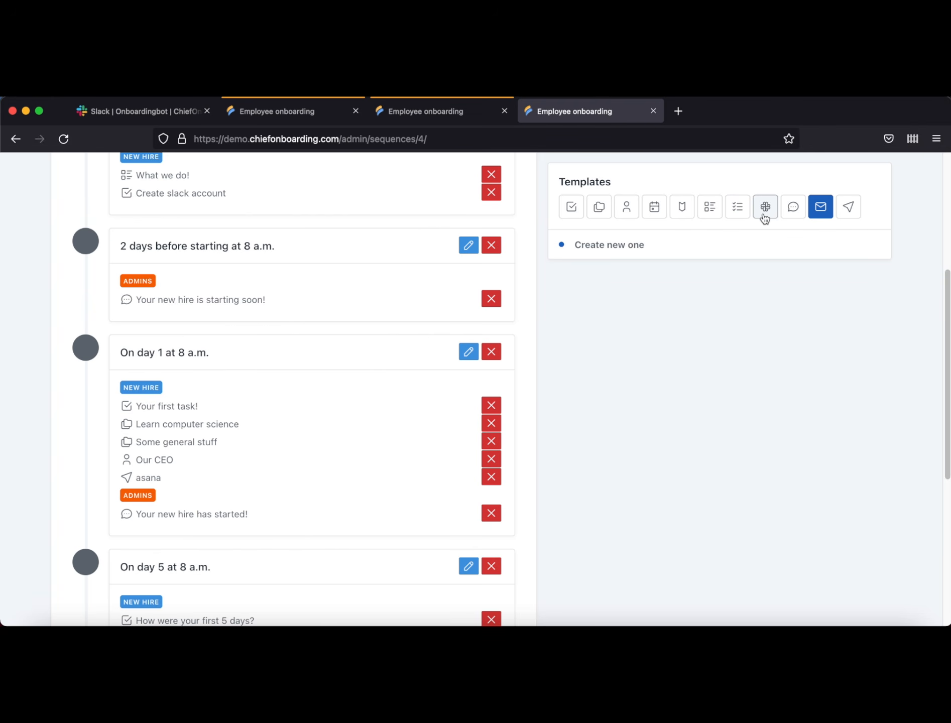
Step: Add the asana integration to the On day 5 at 8 a.m. block with Marketing as the team to add the user to
{"action": "left_click", "coordinate": [854, 210]}
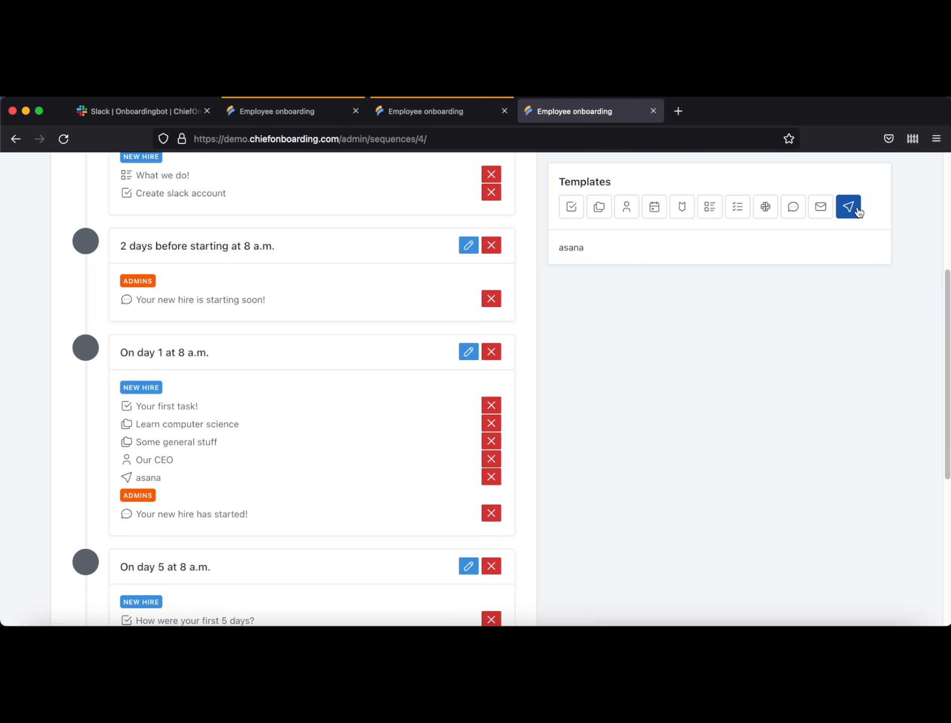
{"action": "scroll", "coordinate": [575, 371], "scroll_direction": "down", "scroll_amount": 5}
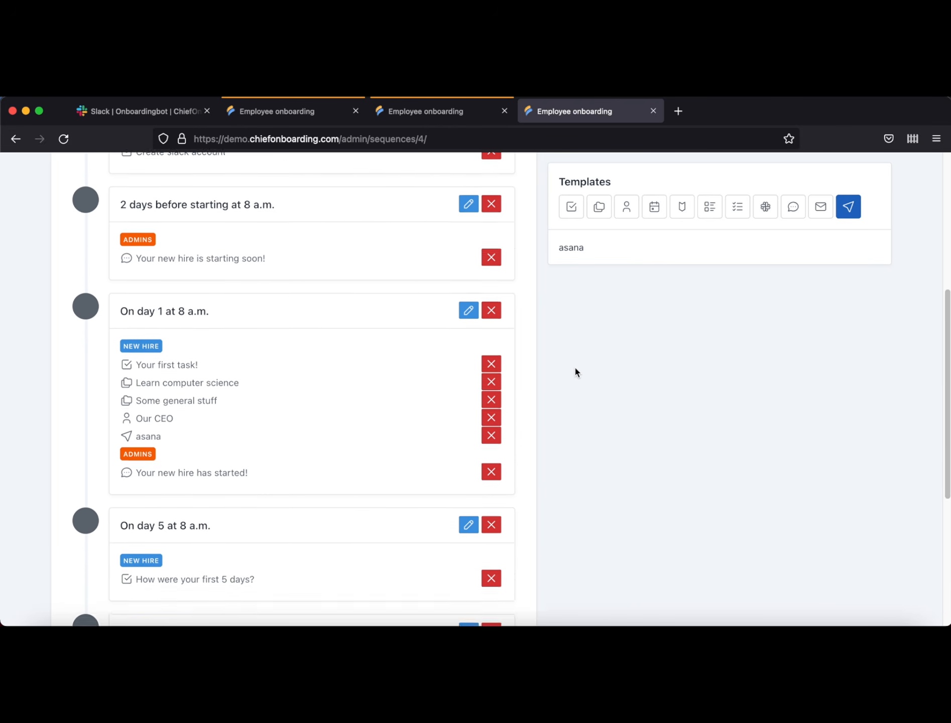
{"action": "left_click_drag", "start_coordinate": [584, 249], "coordinate": [272, 423]}
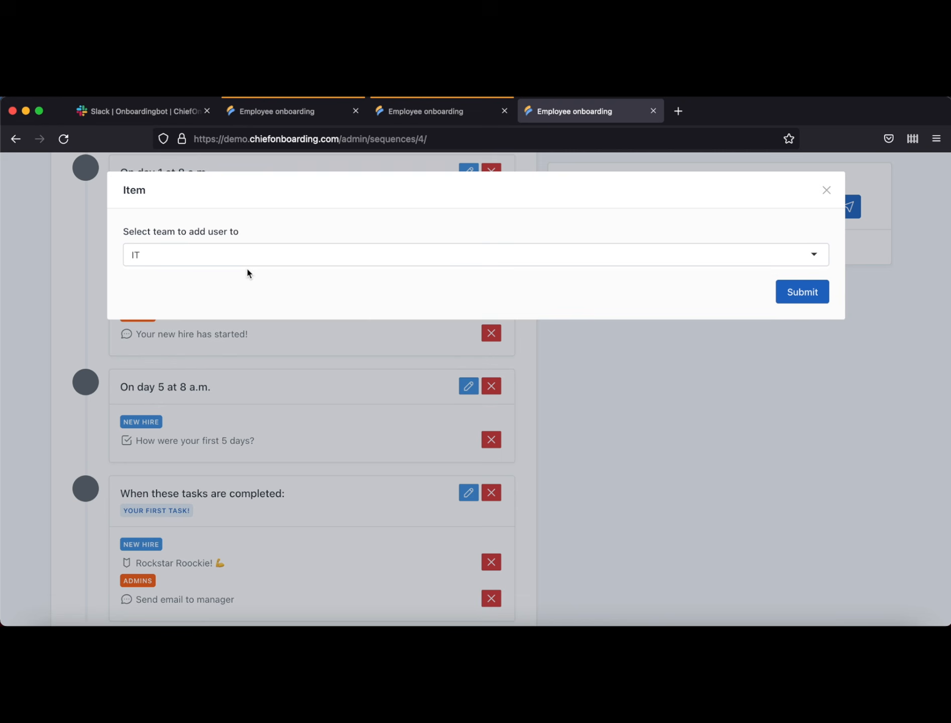
{"action": "left_click", "coordinate": [196, 267]}
{"action": "left_click", "coordinate": [204, 299]}
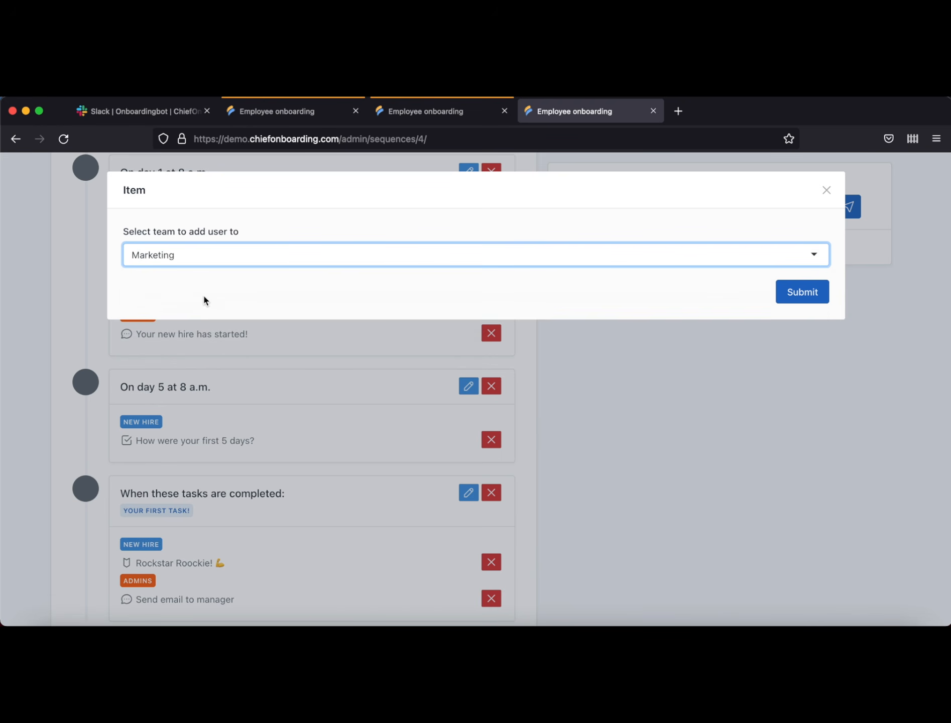
{"action": "left_click", "coordinate": [796, 299]}
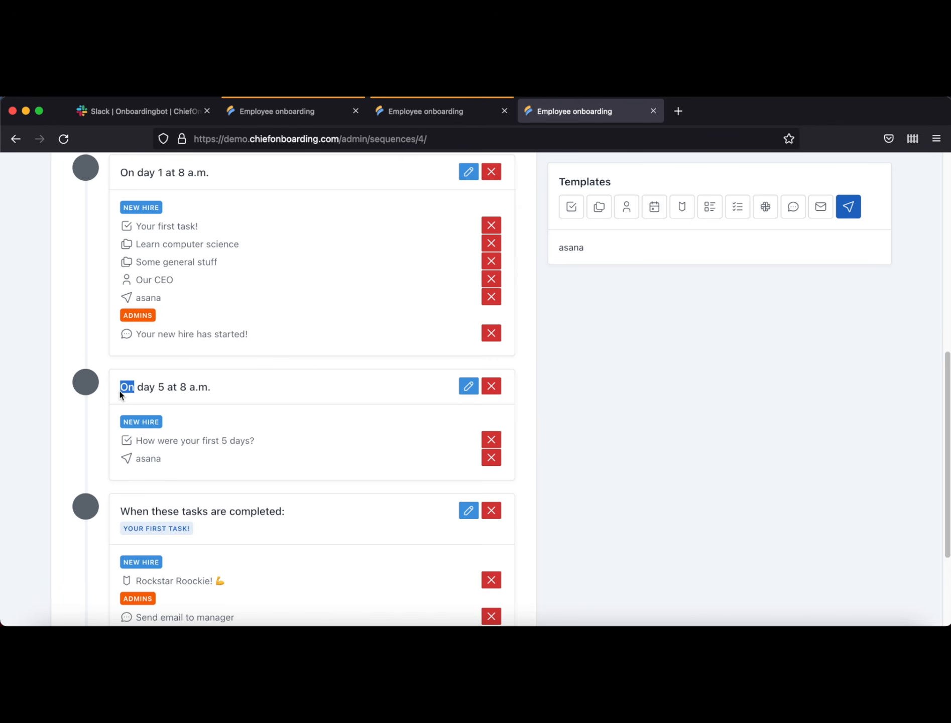
{"action": "left_click_drag", "start_coordinate": [120, 395], "coordinate": [216, 395]}
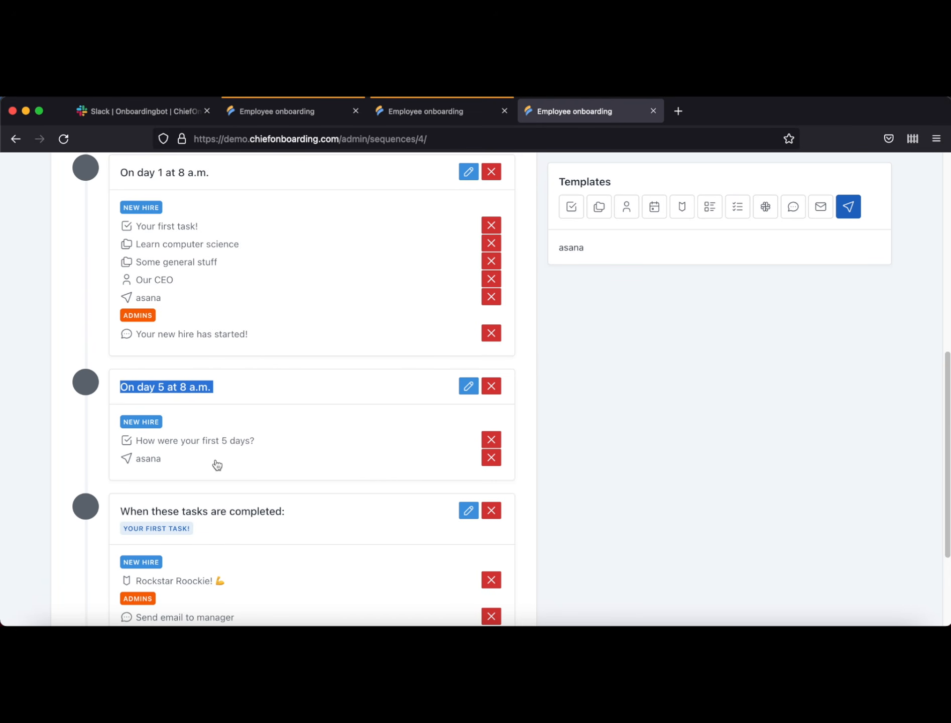
Step: View the template categories in the main navigation and list the resource templates available for the sequence
{"action": "scroll", "coordinate": [679, 407], "scroll_direction": "up", "scroll_amount": 5}
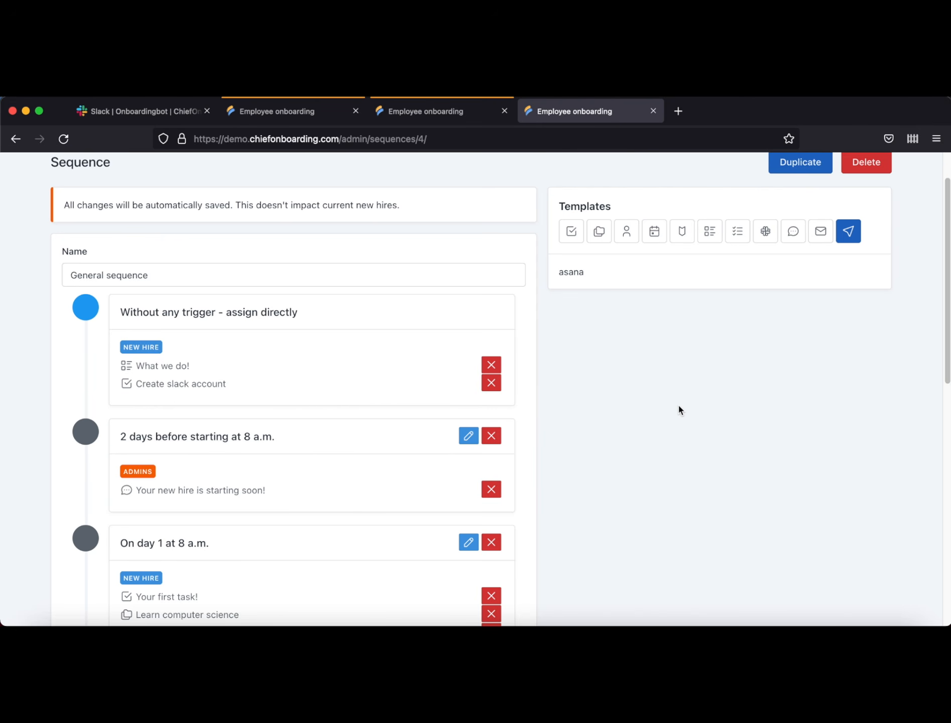
{"action": "scroll", "coordinate": [647, 407], "scroll_direction": "up", "scroll_amount": 2}
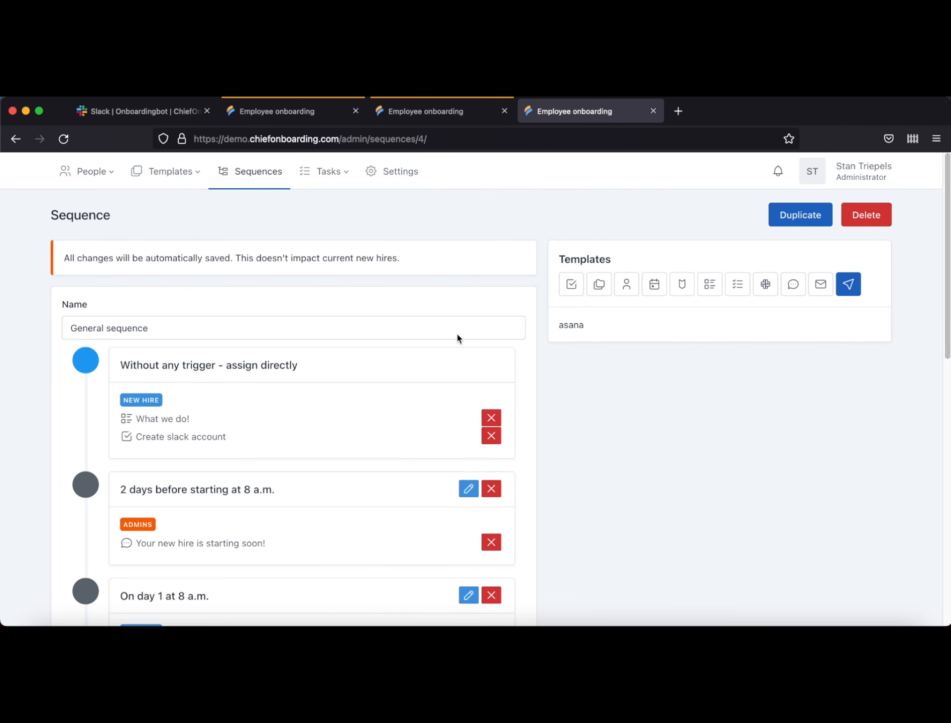
{"action": "left_click", "coordinate": [194, 181]}
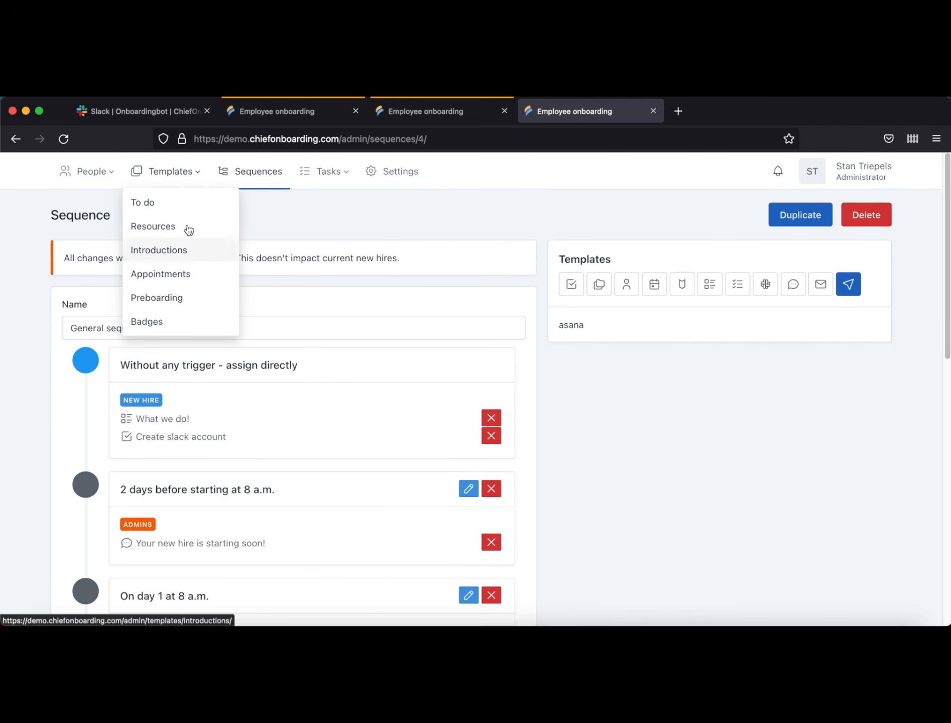
{"action": "left_click", "coordinate": [598, 287]}
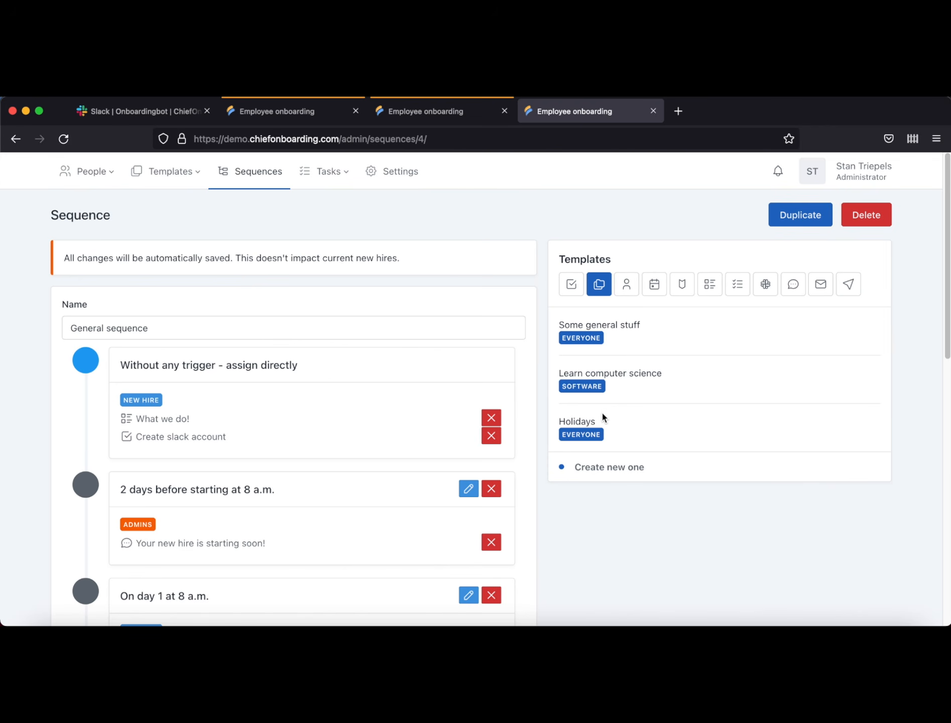
Step: Go to the new hires list and open the record of the lead developer starting Aug. 19, 2022
{"action": "left_click", "coordinate": [89, 171]}
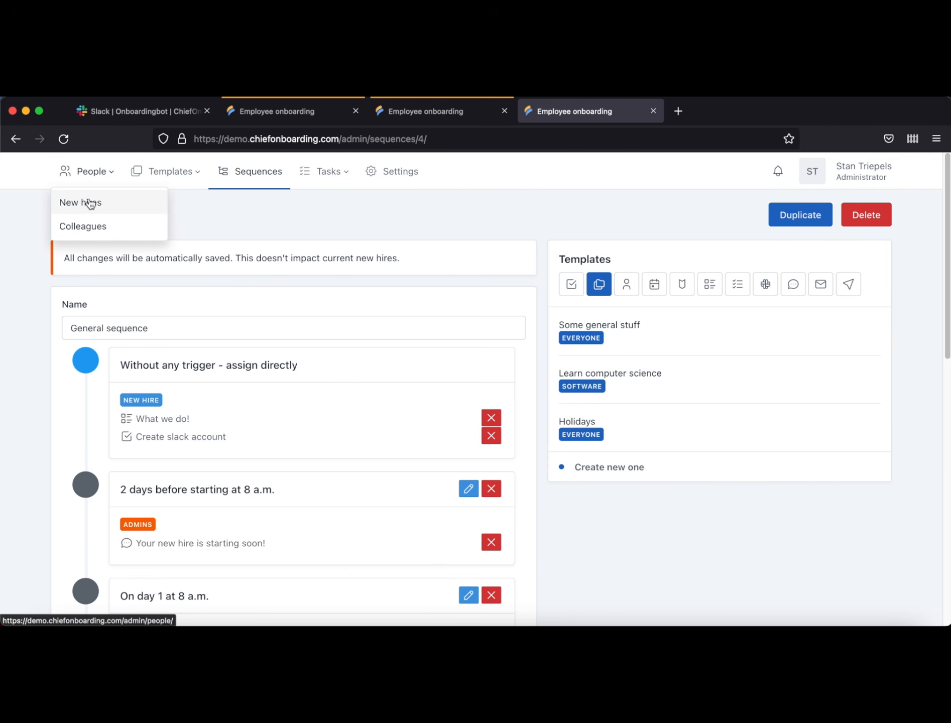
{"action": "left_click", "coordinate": [89, 202]}
{"action": "left_click_drag", "start_coordinate": [117, 281], "coordinate": [214, 295]}
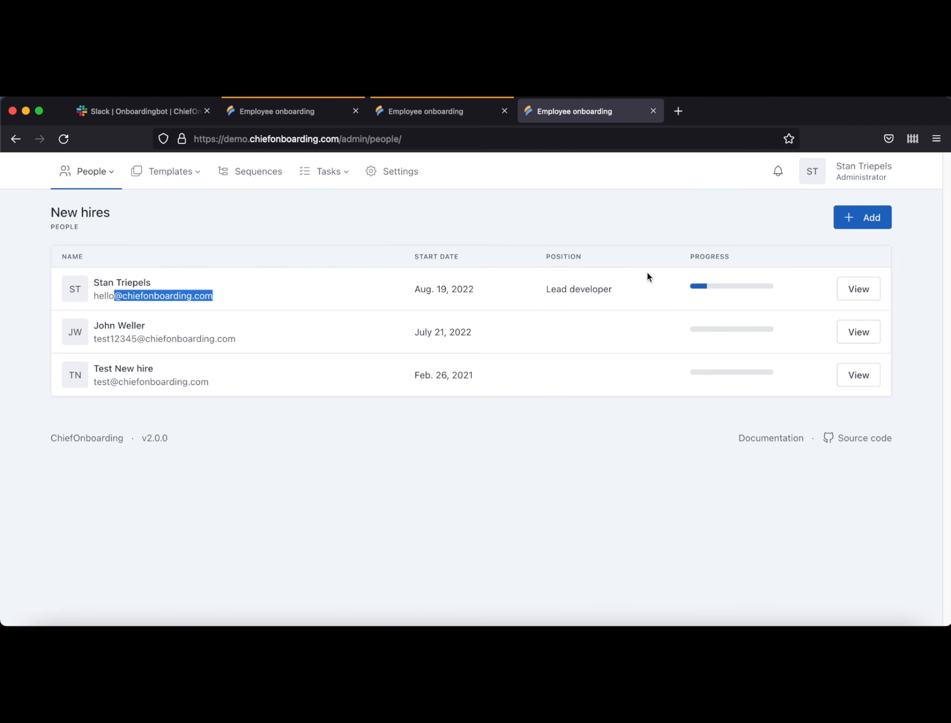
{"action": "left_click", "coordinate": [853, 289]}
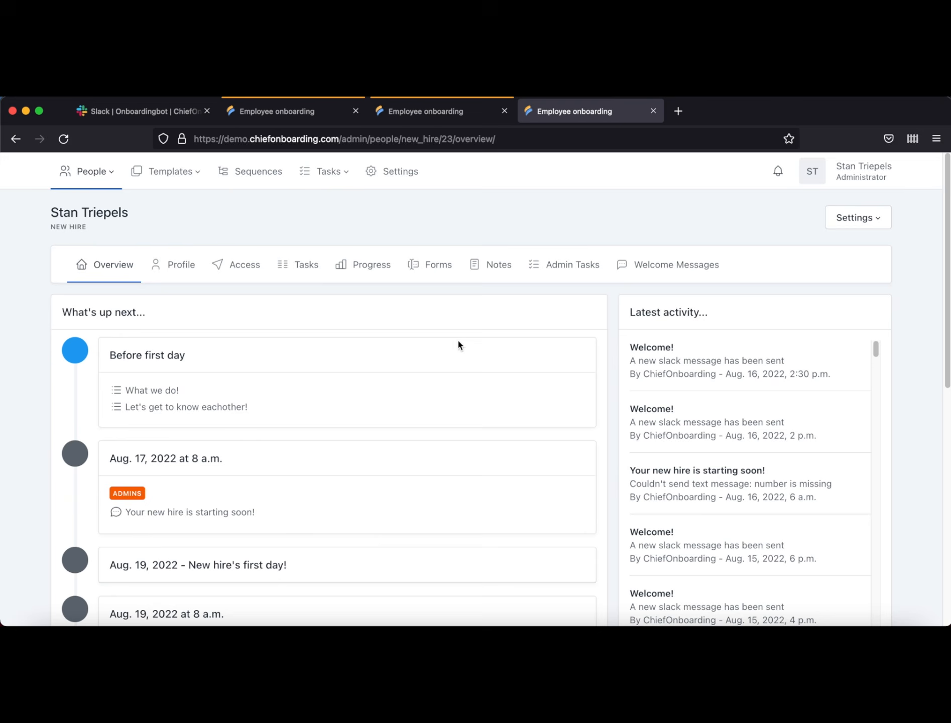
Step: Review the new hire's timeline of upcoming items, focusing on the Aug. 19, 2022 at 8 a.m. block
{"action": "scroll", "coordinate": [236, 402], "scroll_direction": "down", "scroll_amount": 5}
{"action": "scroll", "coordinate": [232, 358], "scroll_direction": "down", "scroll_amount": 6}
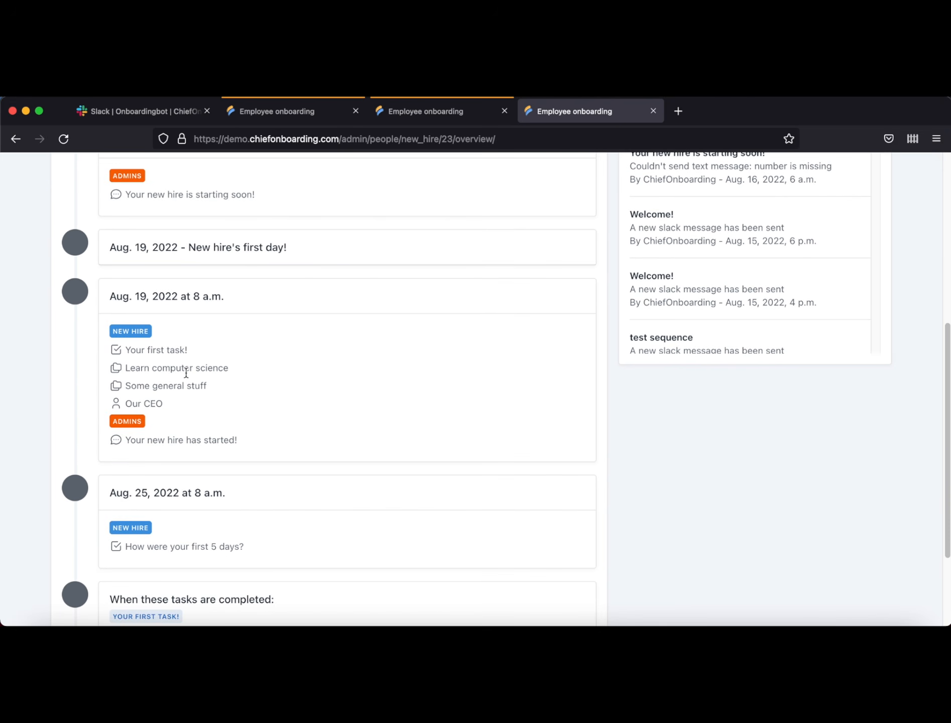
{"action": "scroll", "coordinate": [205, 378], "scroll_direction": "up", "scroll_amount": 2}
{"action": "left_click_drag", "start_coordinate": [108, 355], "coordinate": [234, 358]}
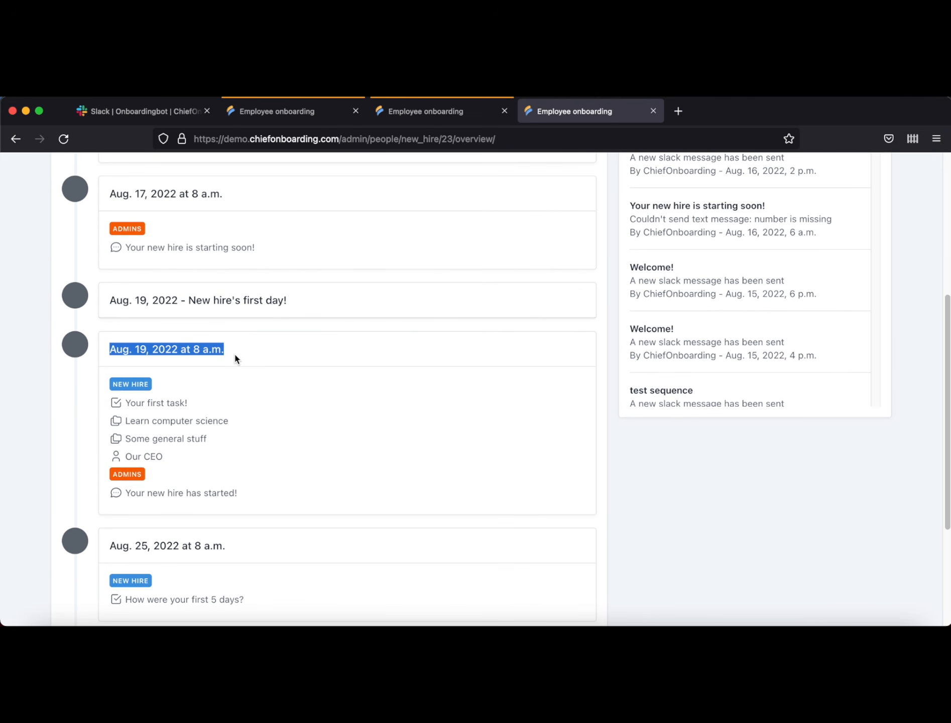
{"action": "left_click", "coordinate": [235, 358]}
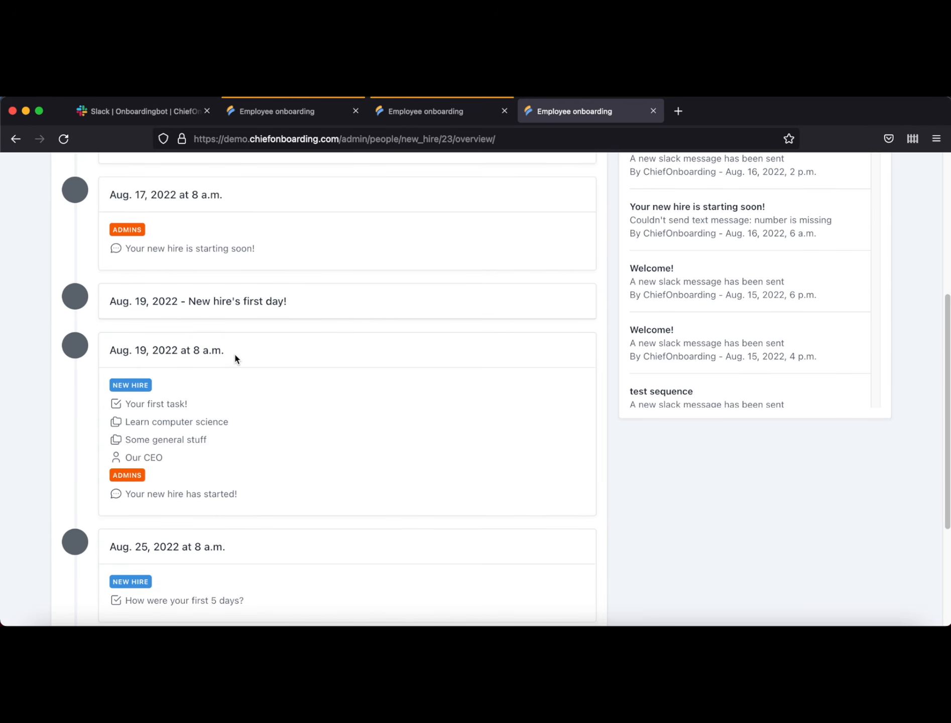
{"action": "scroll", "coordinate": [234, 358], "scroll_direction": "up", "scroll_amount": 5}
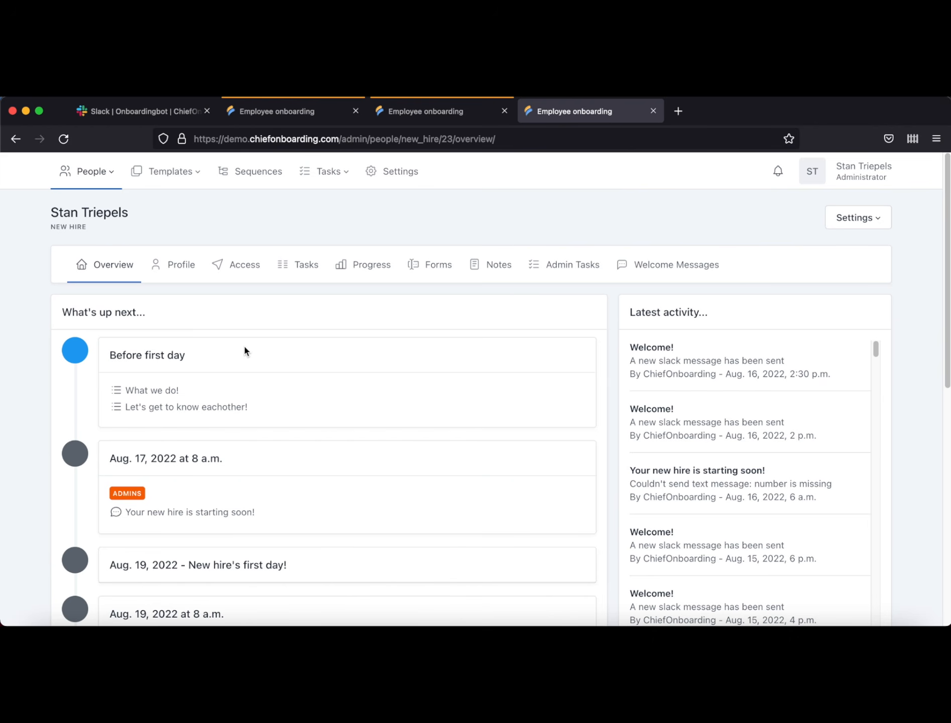
Step: Examine the new hire's profile settings, including the available language options
{"action": "left_click", "coordinate": [173, 265]}
{"action": "scroll", "coordinate": [403, 431], "scroll_direction": "down", "scroll_amount": 5}
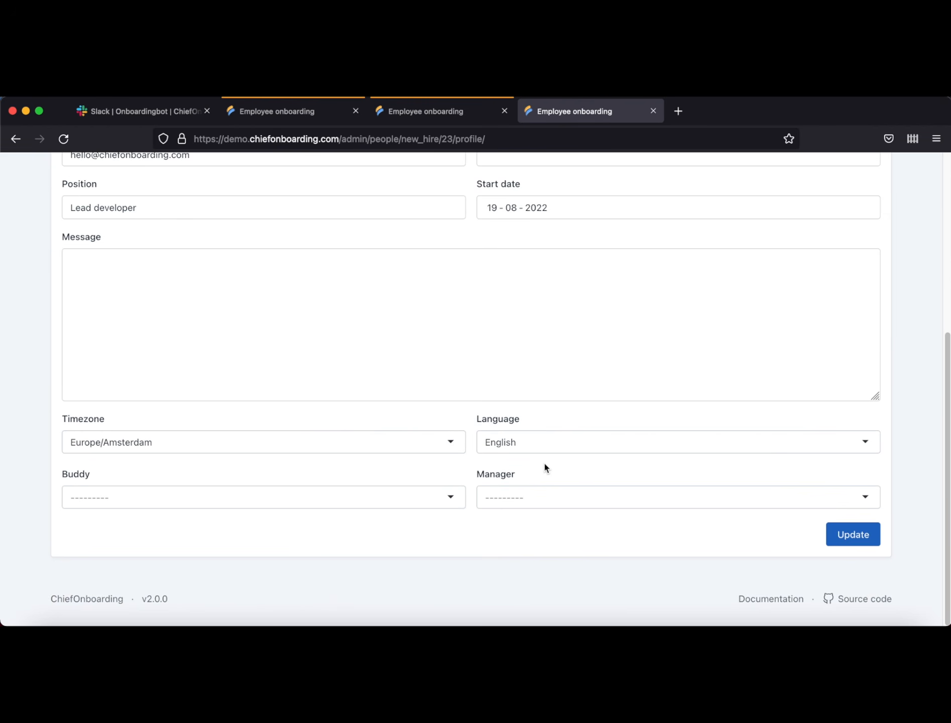
{"action": "left_click", "coordinate": [522, 443]}
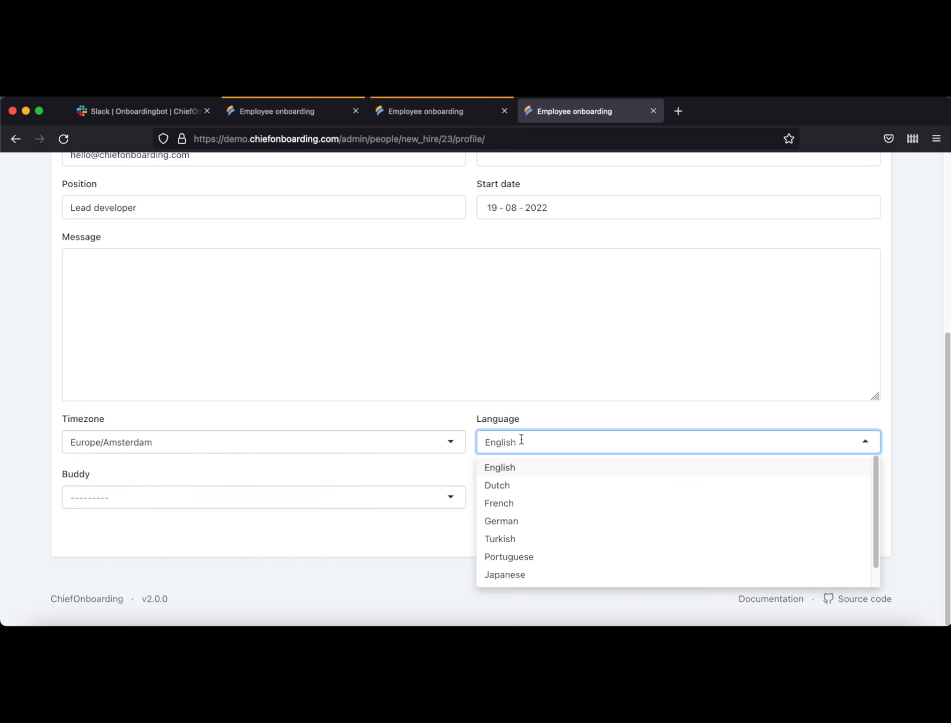
Step: Return to the new hire's overview and review the timeline through the "When these tasks are completed" block
{"action": "left_click", "coordinate": [106, 265]}
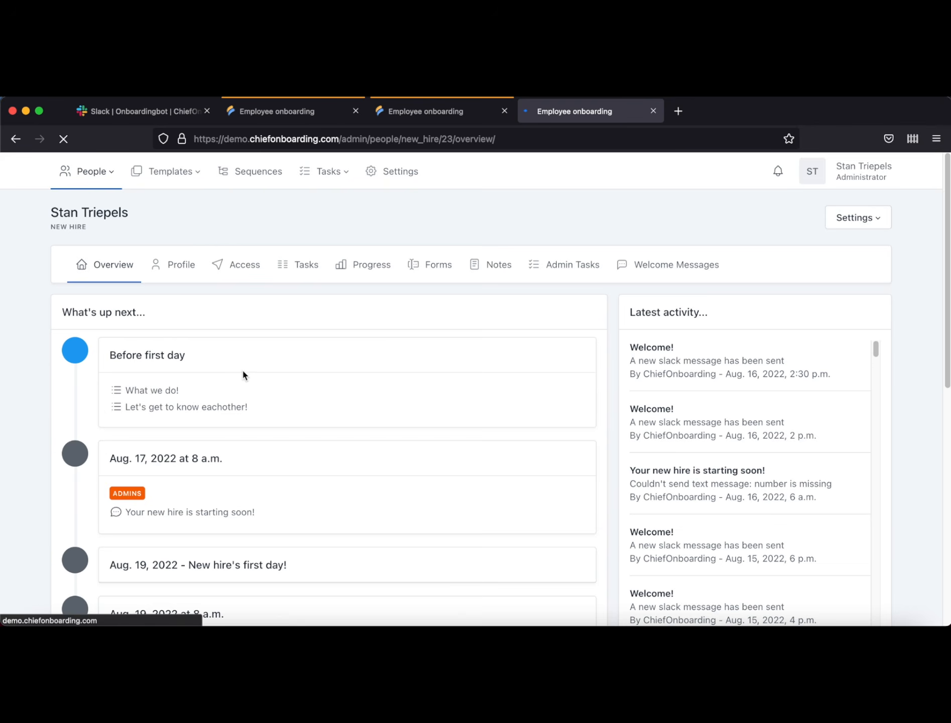
{"action": "scroll", "coordinate": [242, 374], "scroll_direction": "down", "scroll_amount": 2}
{"action": "scroll", "coordinate": [248, 384], "scroll_direction": "down", "scroll_amount": 3}
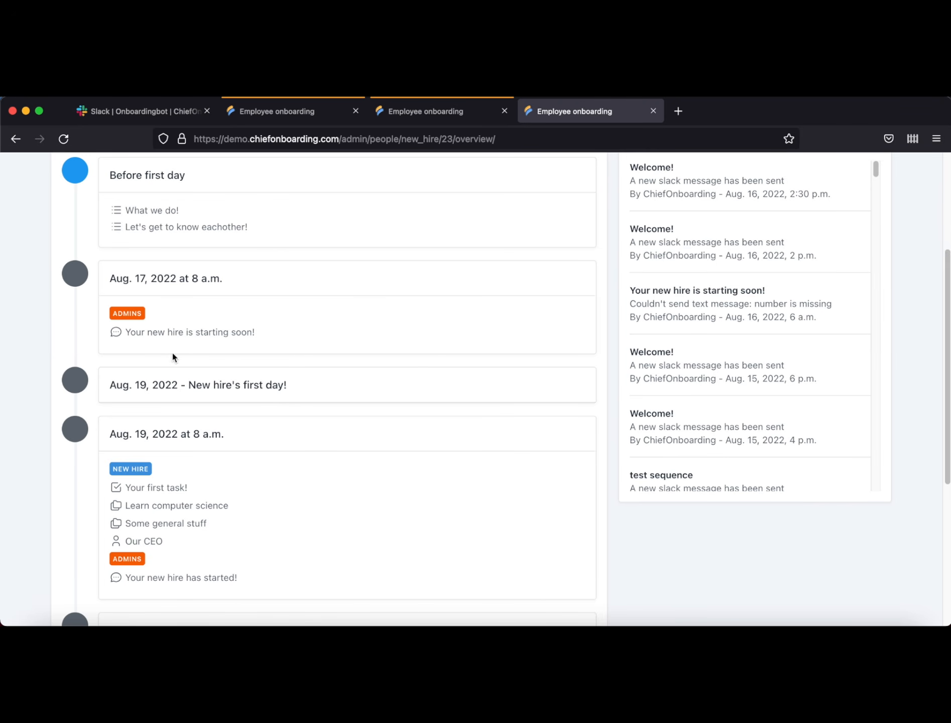
{"action": "scroll", "coordinate": [172, 357], "scroll_direction": "down", "scroll_amount": 3}
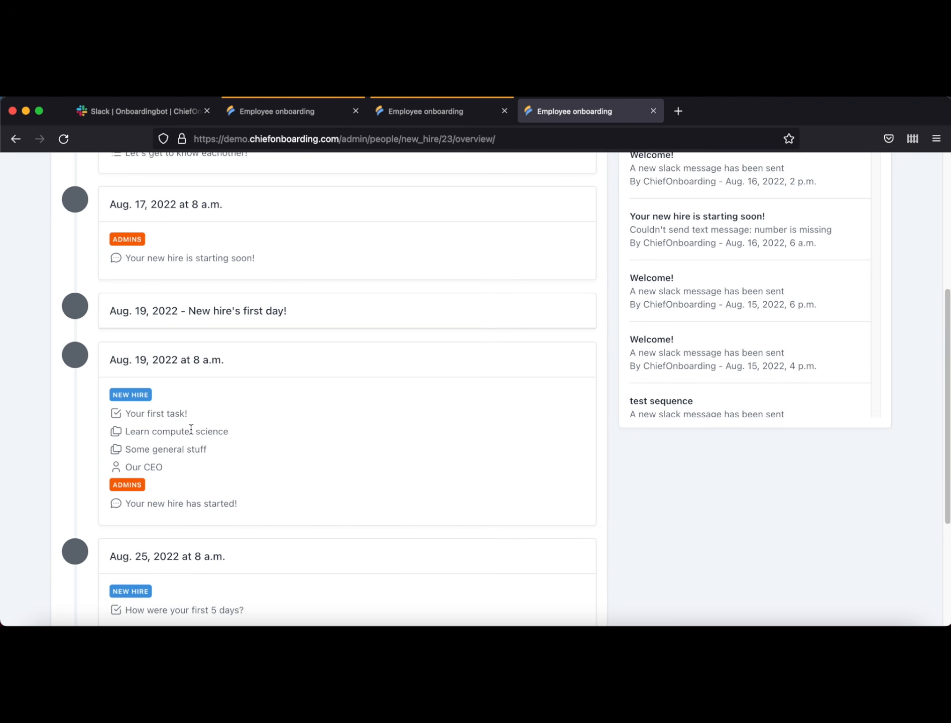
{"action": "scroll", "coordinate": [191, 429], "scroll_direction": "down", "scroll_amount": 8}
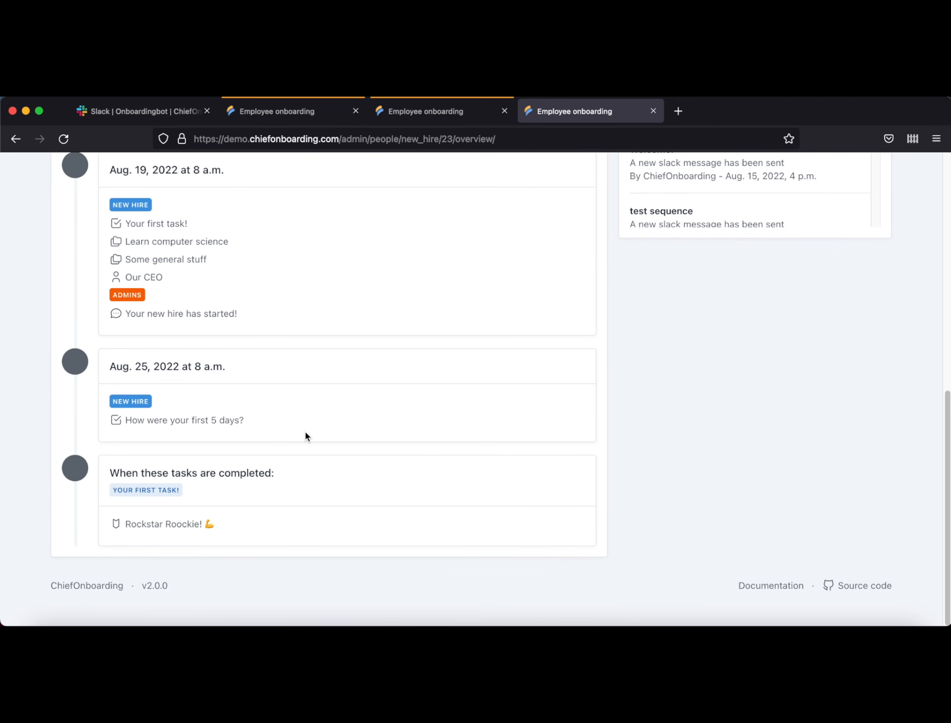
Step: Review the new hire's progress on to-do items and courses, and examine their notes page
{"action": "scroll", "coordinate": [303, 428], "scroll_direction": "up", "scroll_amount": 10}
{"action": "left_click", "coordinate": [357, 264]}
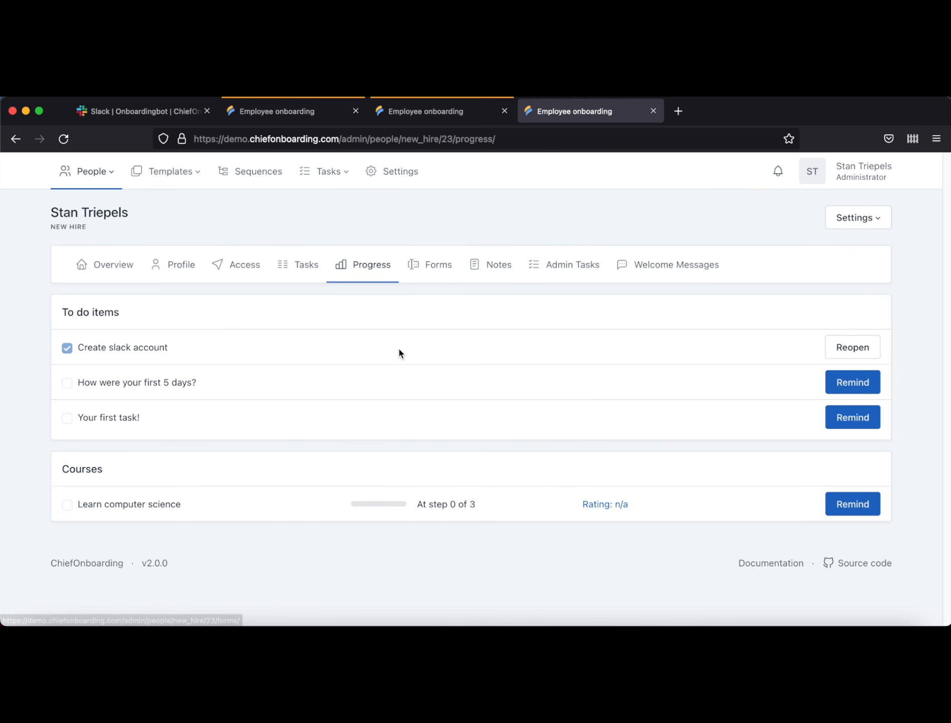
{"action": "left_click", "coordinate": [492, 276]}
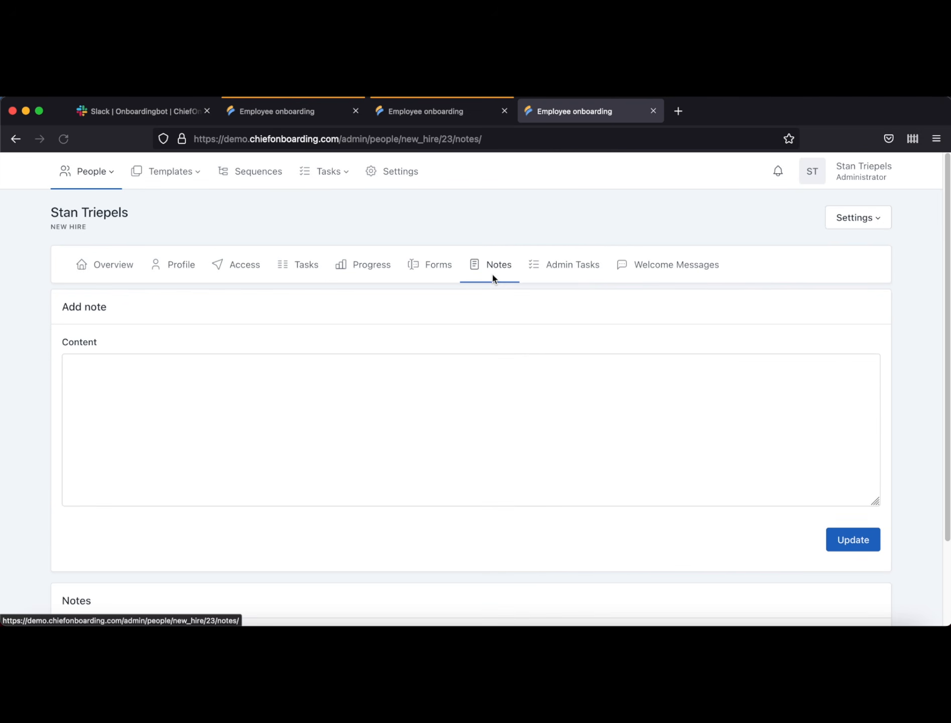
{"action": "scroll", "coordinate": [444, 329], "scroll_direction": "down", "scroll_amount": 3}
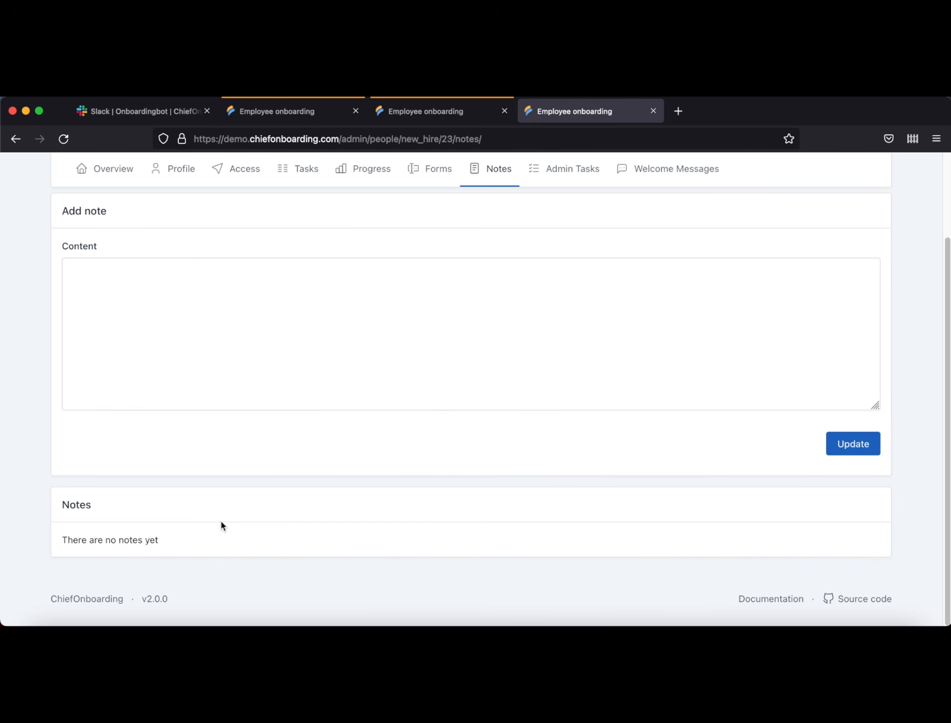
Step: Check the new hire's open and completed admin tasks, and look at the administrator's own task list
{"action": "left_click", "coordinate": [579, 175]}
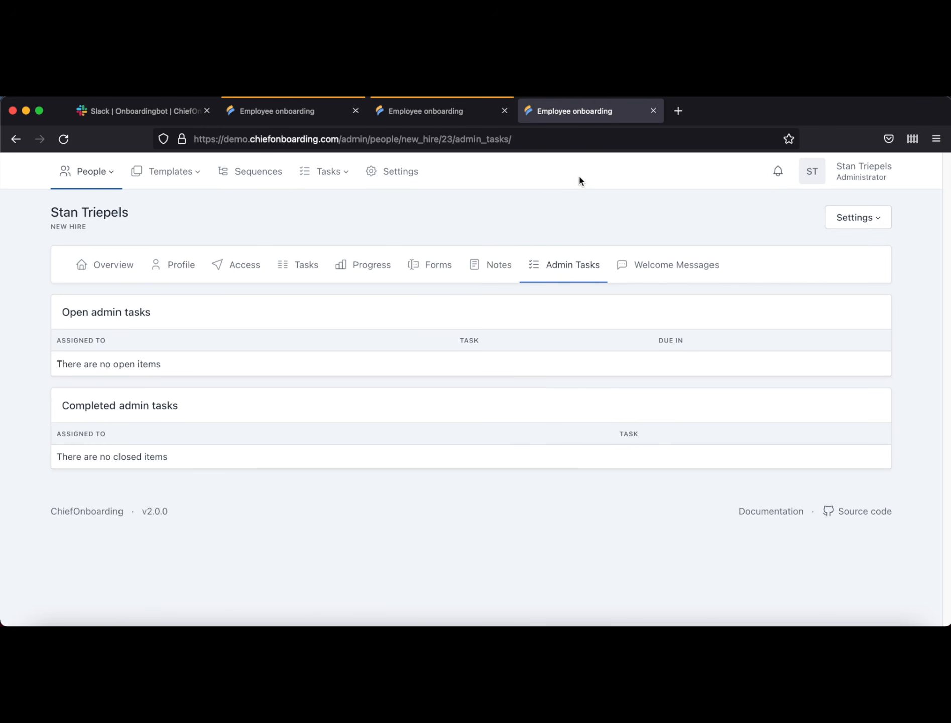
{"action": "left_click", "coordinate": [316, 172]}
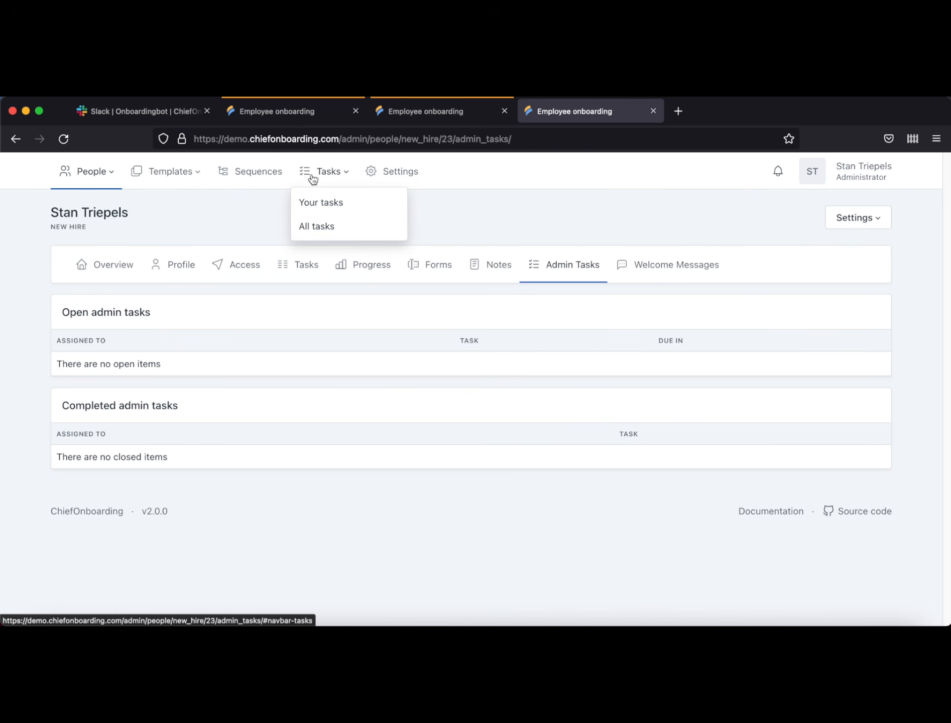
{"action": "left_click", "coordinate": [340, 202]}
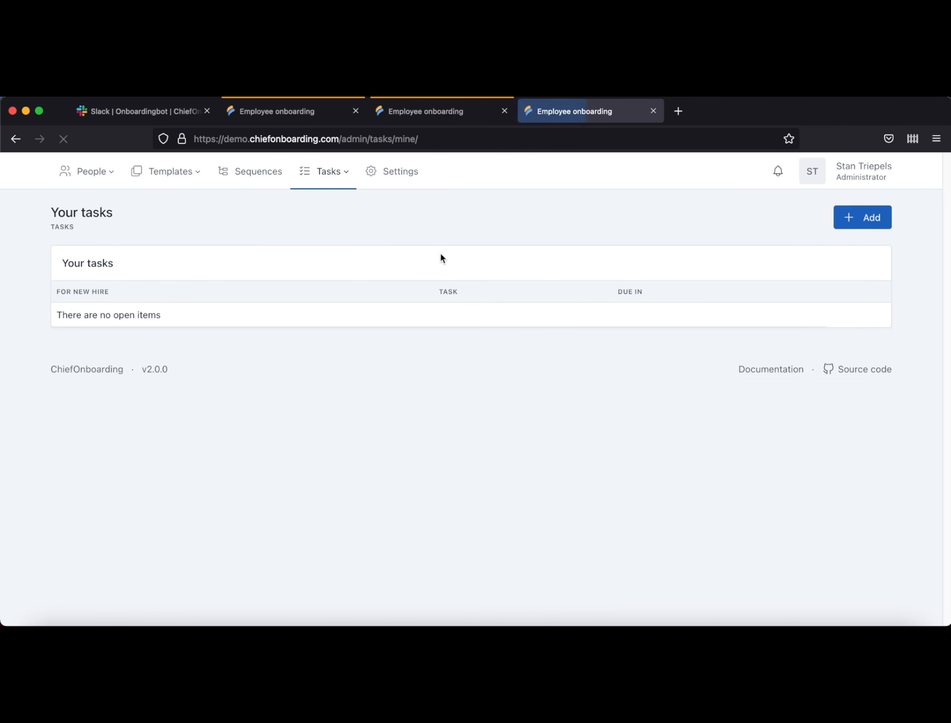
{"action": "left_click", "coordinate": [852, 223]}
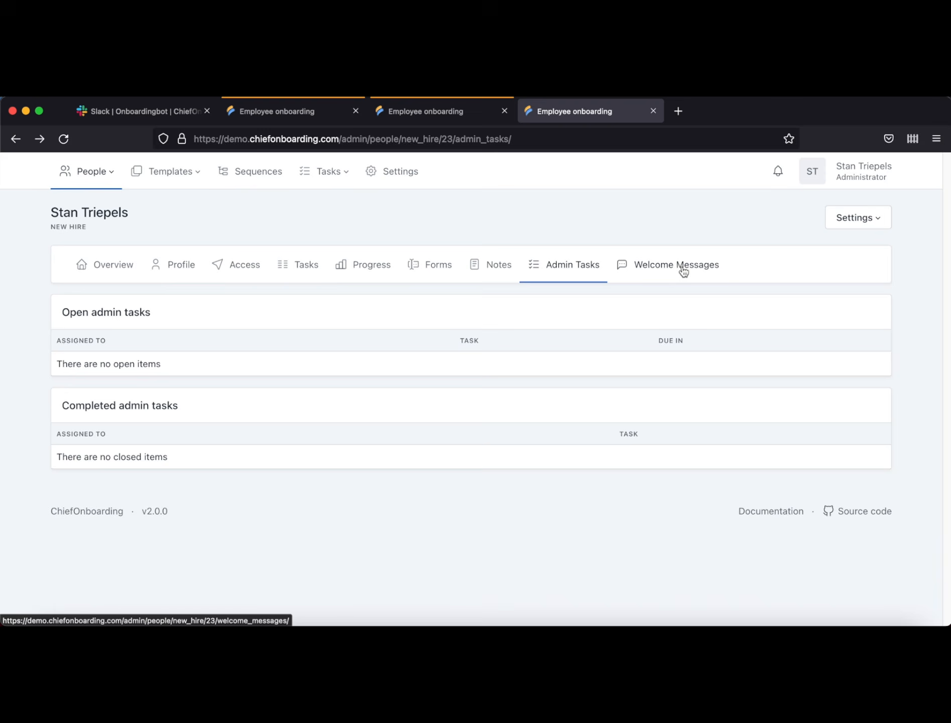
Step: View the new hire's welcome messages from colleagues, and open the general settings
{"action": "left_click", "coordinate": [681, 270]}
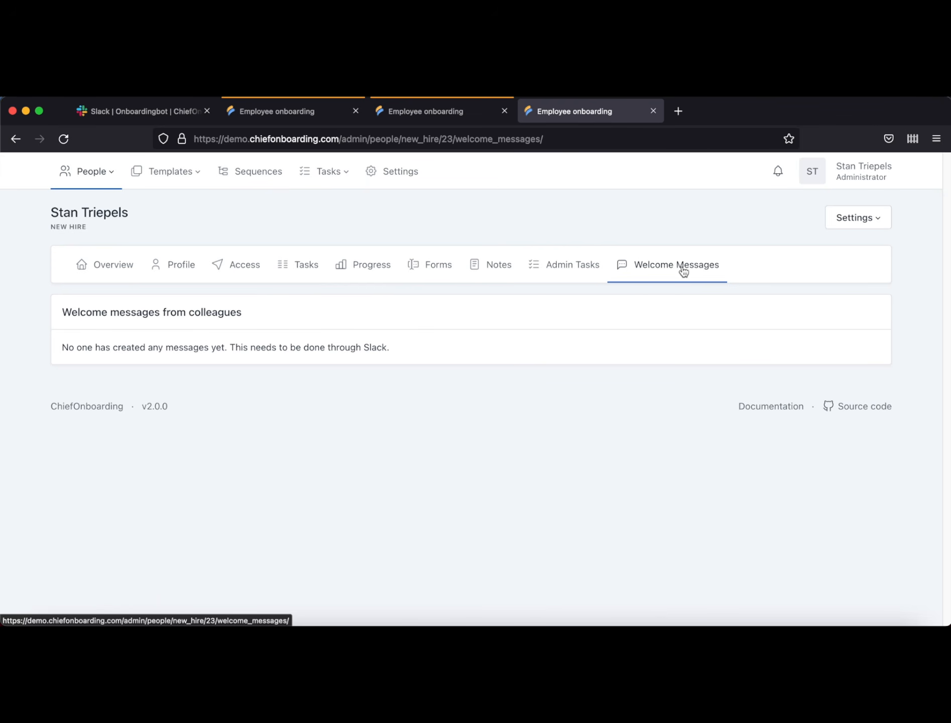
{"action": "left_click", "coordinate": [396, 172]}
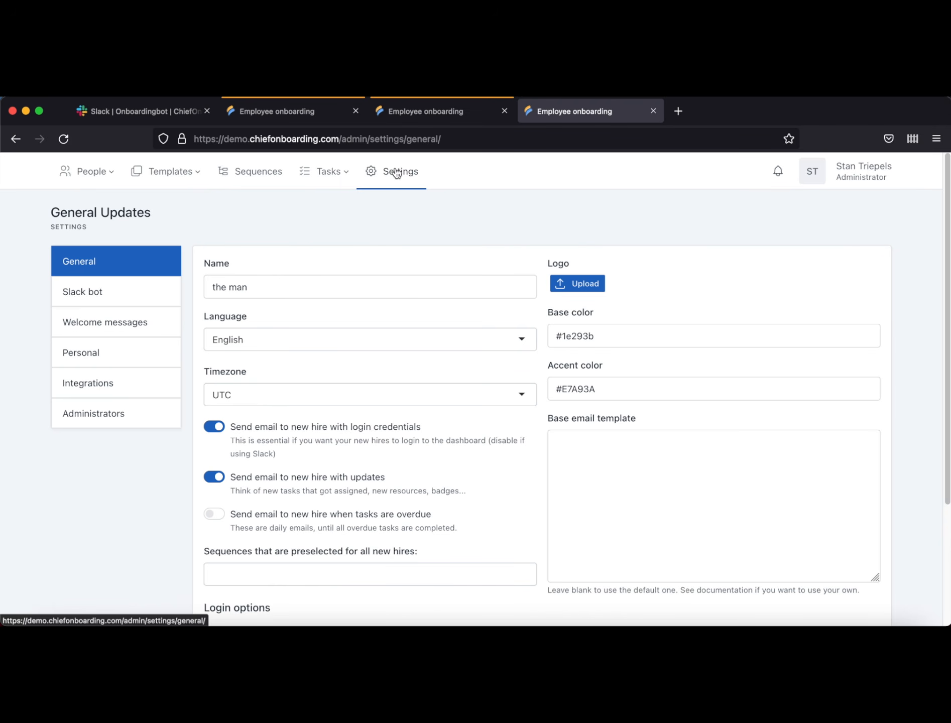
Step: Switch to the new hire's preboarding view and advance from "What we do!" to the "Let's get to know eachother!" form
{"action": "left_click", "coordinate": [267, 119]}
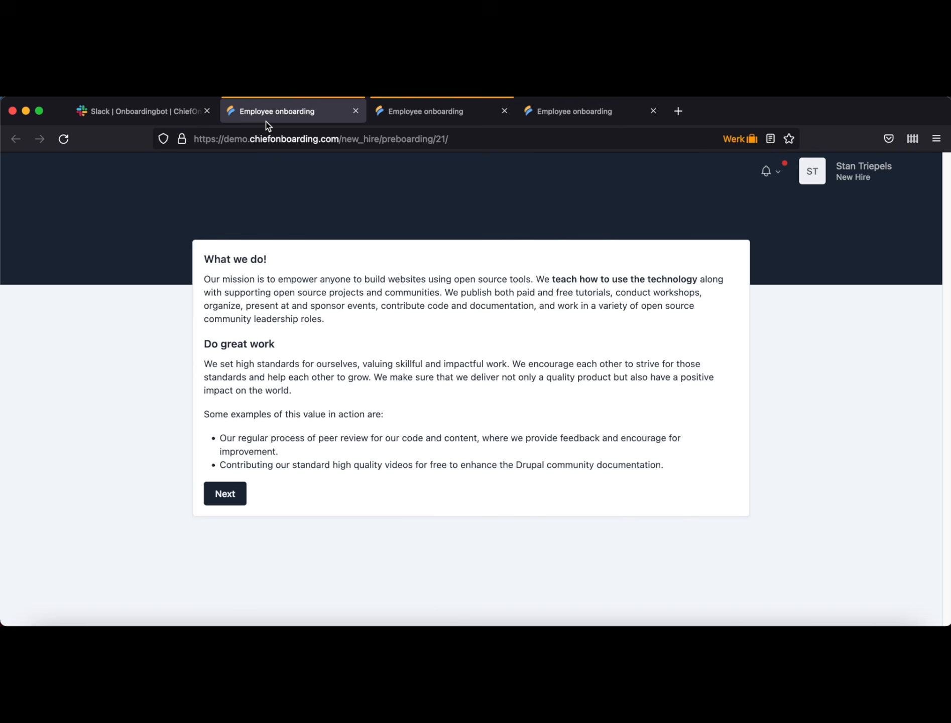
{"action": "left_click", "coordinate": [224, 494]}
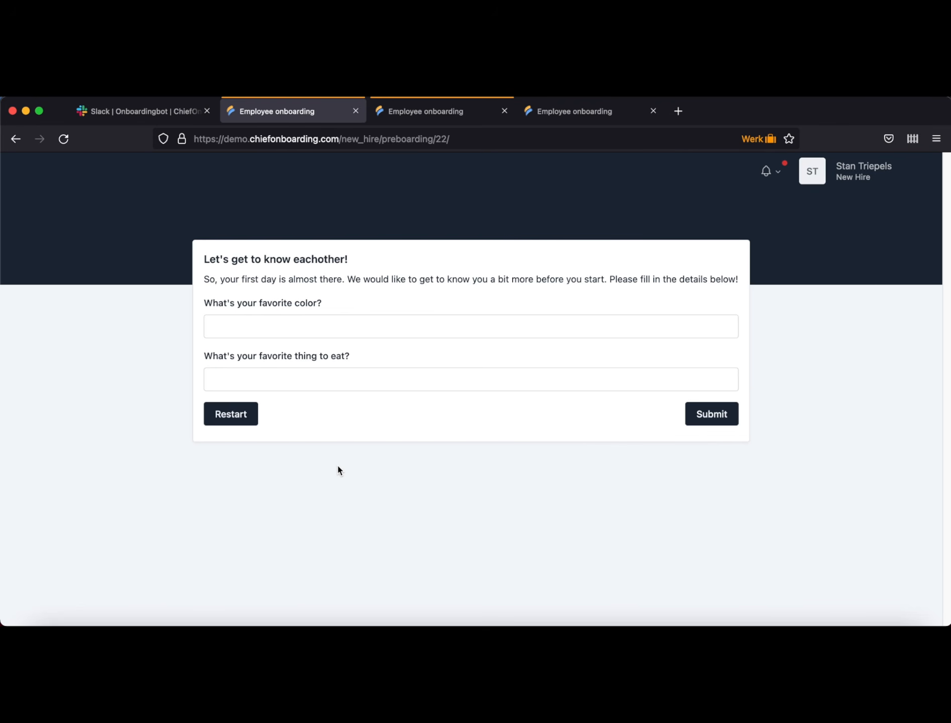
Step: Review the to-do items in the new hire's portal and view the details of "Your first task!"
{"action": "left_click", "coordinate": [434, 115]}
{"action": "left_click", "coordinate": [94, 170]}
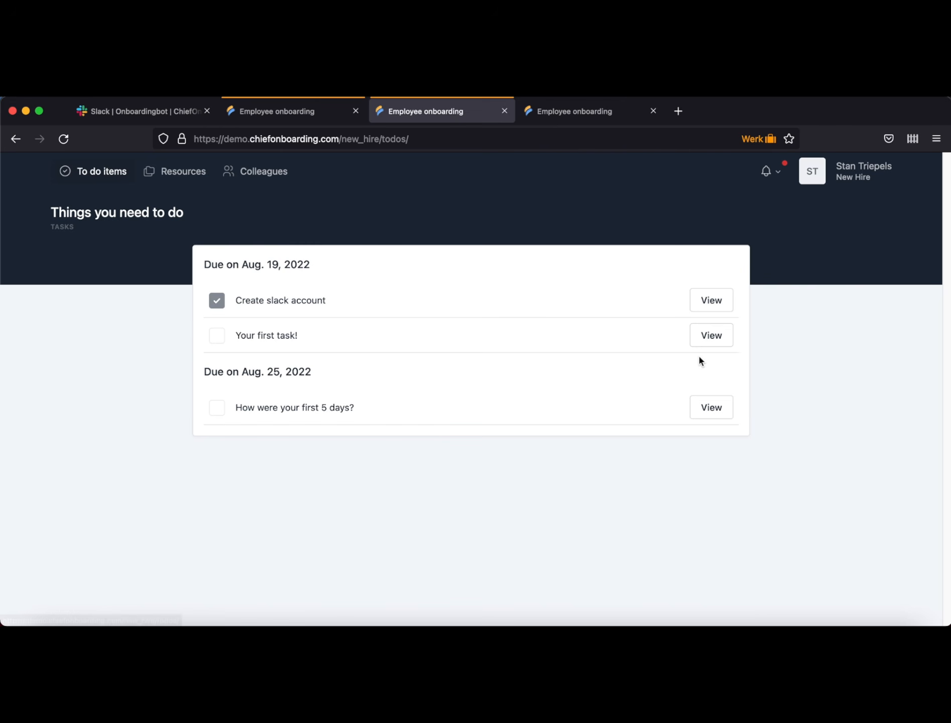
{"action": "left_click", "coordinate": [709, 344]}
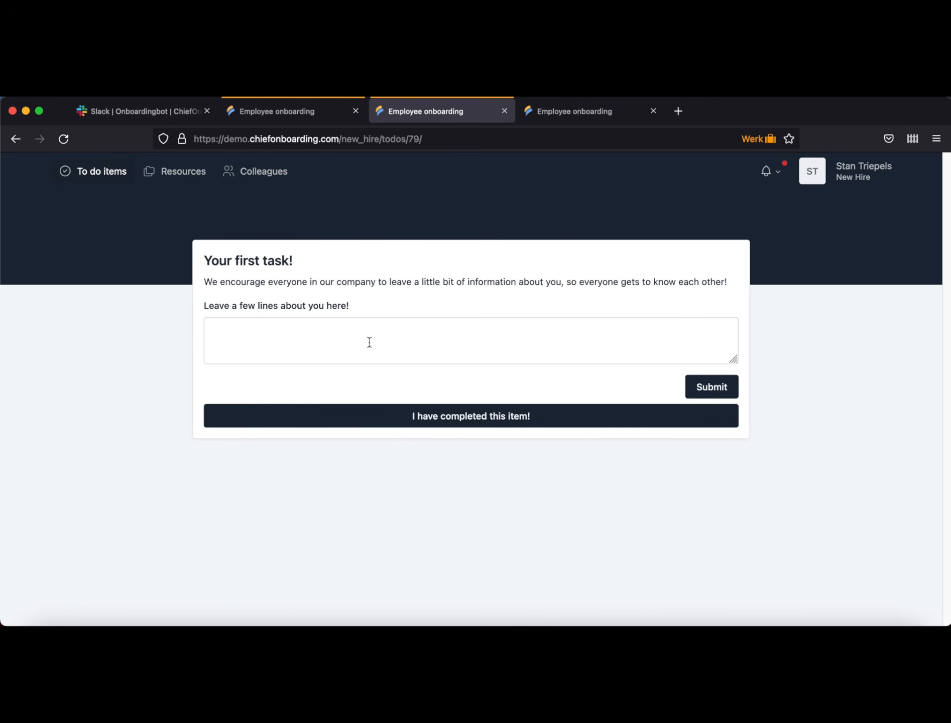
{"action": "left_click", "coordinate": [76, 174]}
Step: Browse the new hire's Holidays resource and the How Pay Works and Leave chapters of "Some general stuff"
{"action": "left_click", "coordinate": [174, 172]}
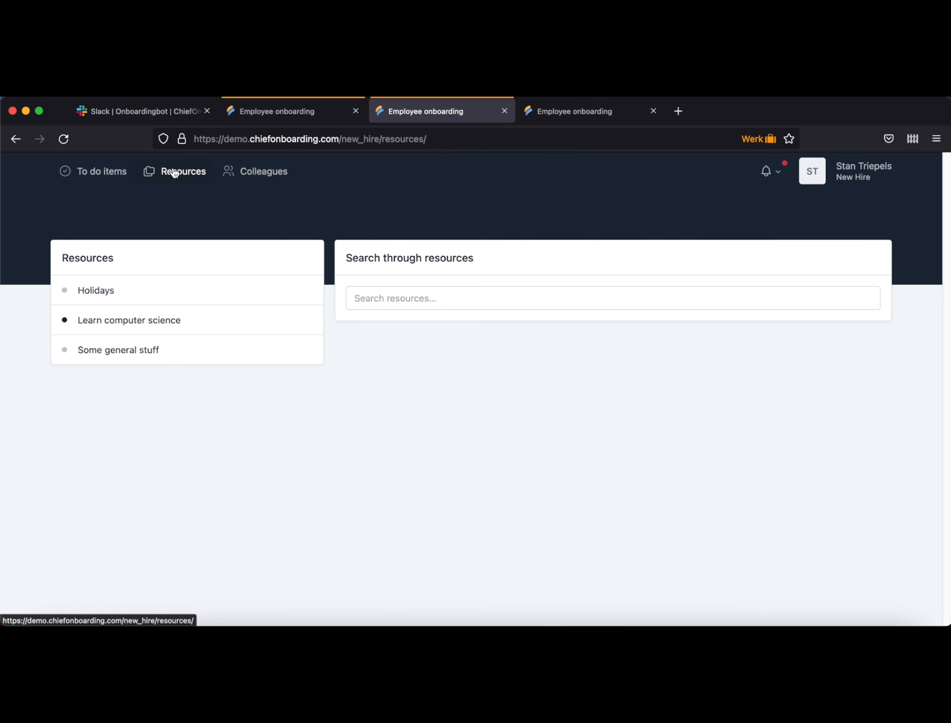
{"action": "left_click", "coordinate": [103, 293]}
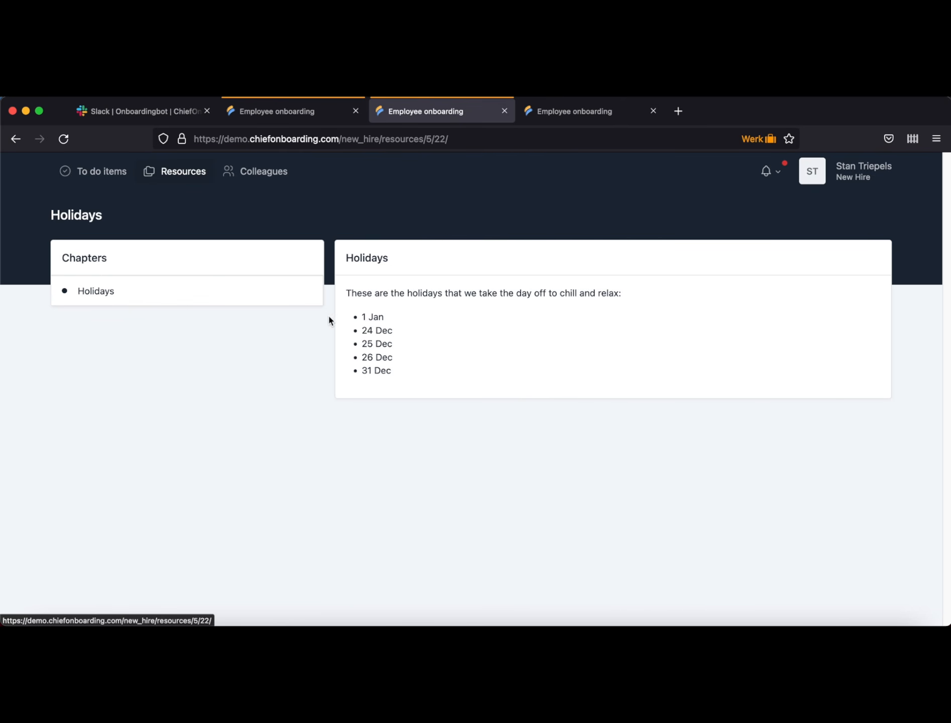
{"action": "key", "text": "super+Left"}
{"action": "left_click", "coordinate": [117, 349]}
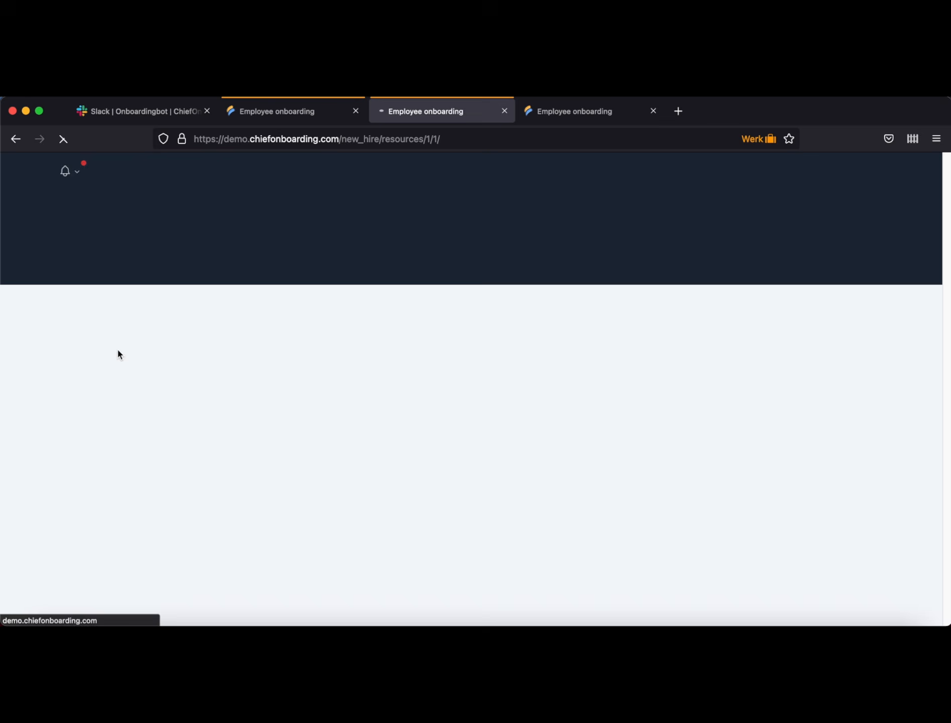
{"action": "left_click", "coordinate": [110, 343]}
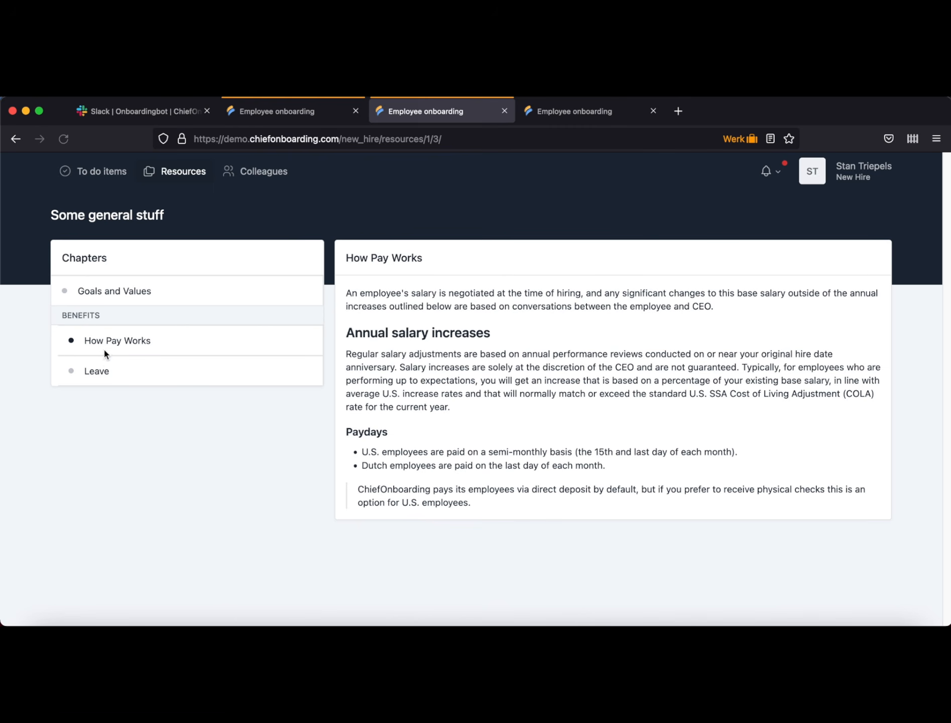
{"action": "double_click", "coordinate": [80, 316]}
{"action": "left_click", "coordinate": [96, 370]}
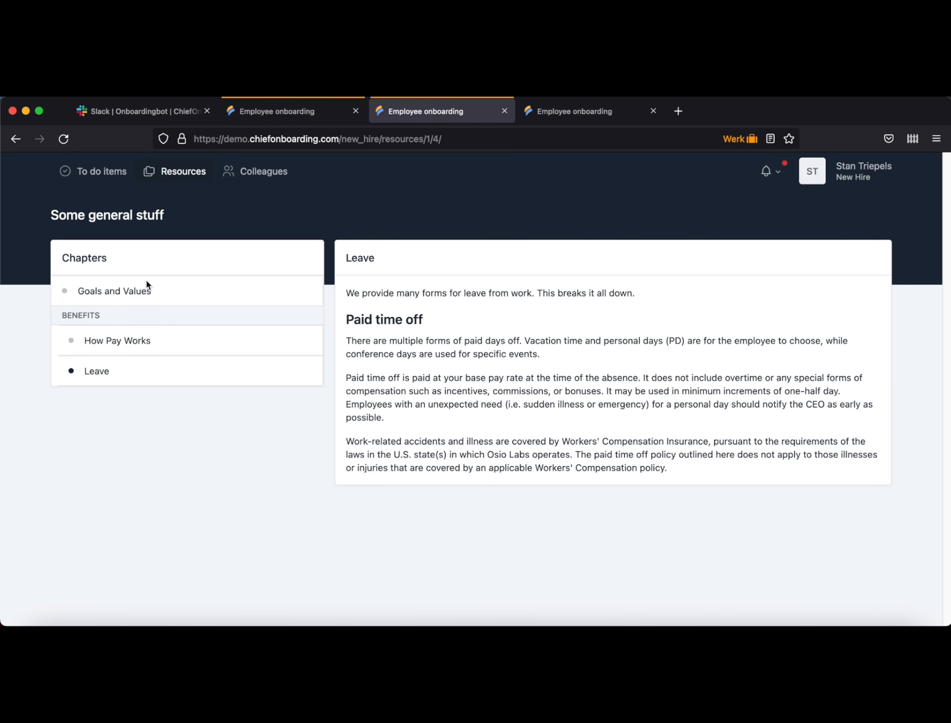
Step: Open the "Learn computer science" course from the resources and examine its locked chapters
{"action": "left_click", "coordinate": [156, 177]}
{"action": "left_click", "coordinate": [124, 321]}
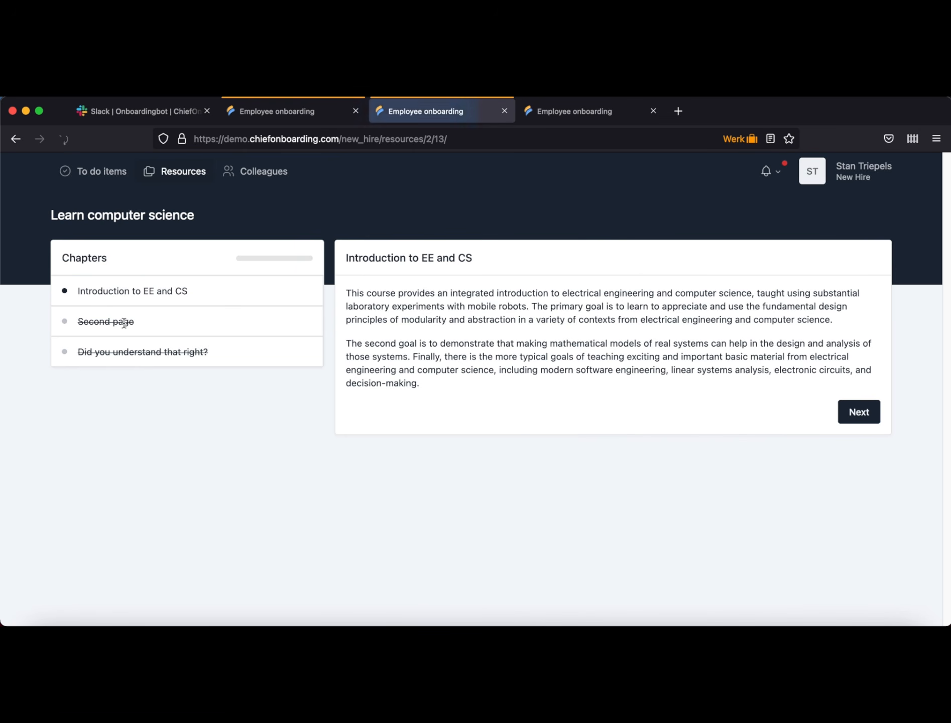
{"action": "mouse_move", "coordinate": [79, 322]}
{"action": "left_mouse_down"}
{"action": "mouse_move", "coordinate": [132, 324]}
{"action": "mouse_move", "coordinate": [79, 325]}
{"action": "left_mouse_up"}
{"action": "left_click", "coordinate": [94, 347]}
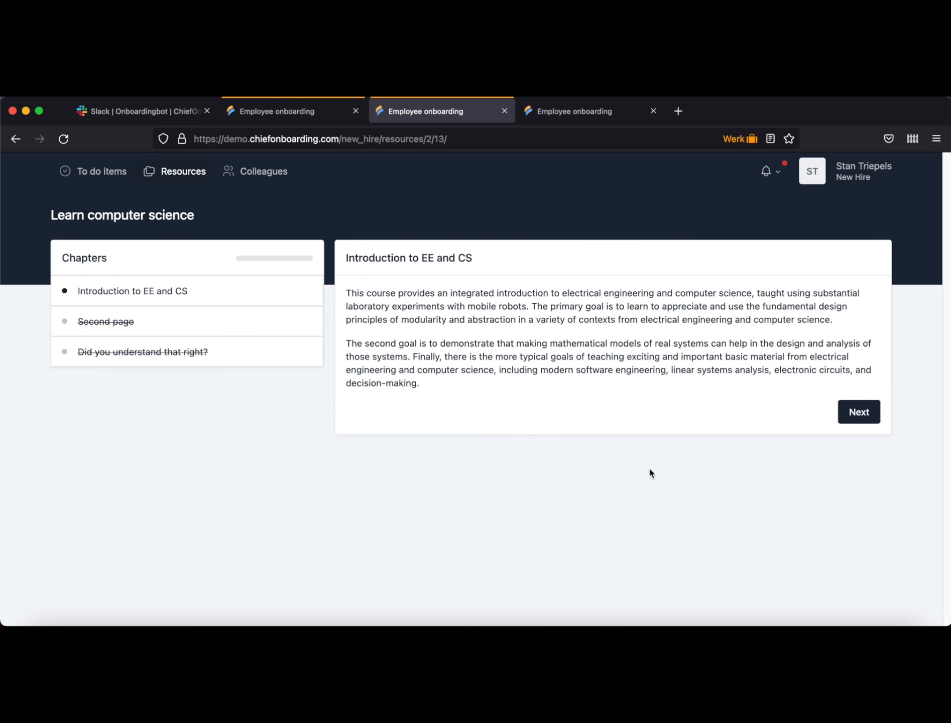
Step: Complete the remaining "Learn computer science" chapters, answering Programming to the question about the first chapter
{"action": "left_click", "coordinate": [859, 413]}
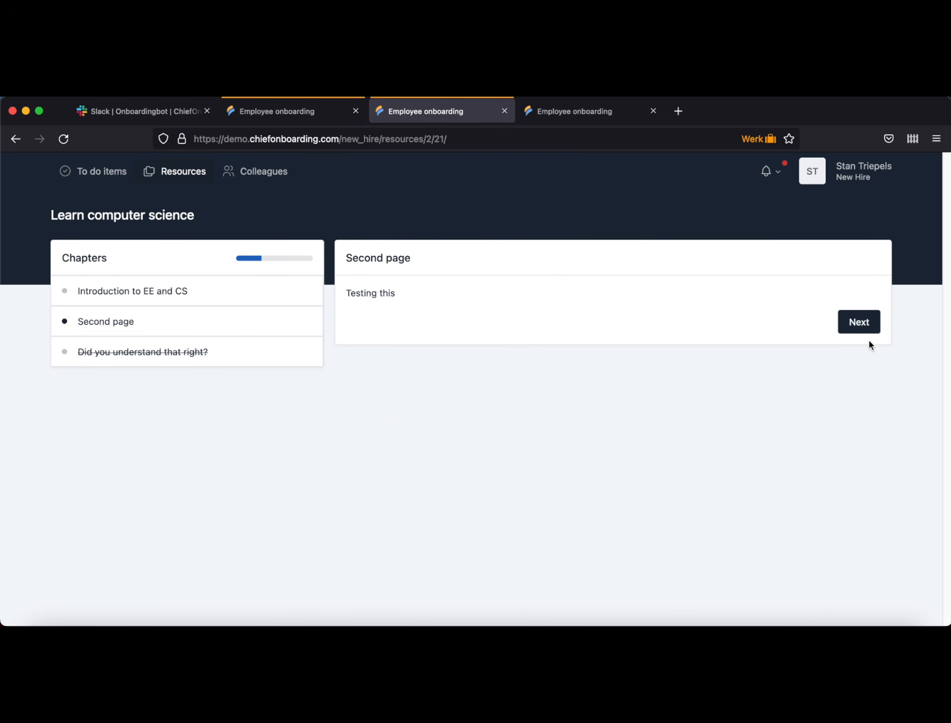
{"action": "left_click", "coordinate": [860, 327]}
{"action": "left_click_drag", "start_coordinate": [207, 355], "coordinate": [103, 356]}
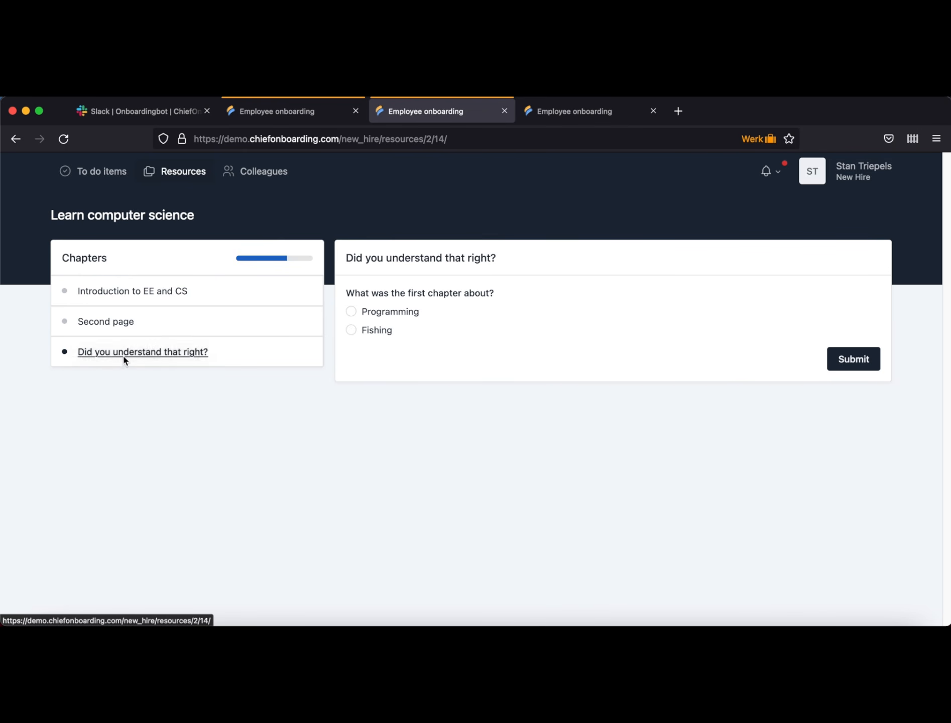
{"action": "left_click", "coordinate": [369, 315]}
{"action": "key", "text": "Return"}
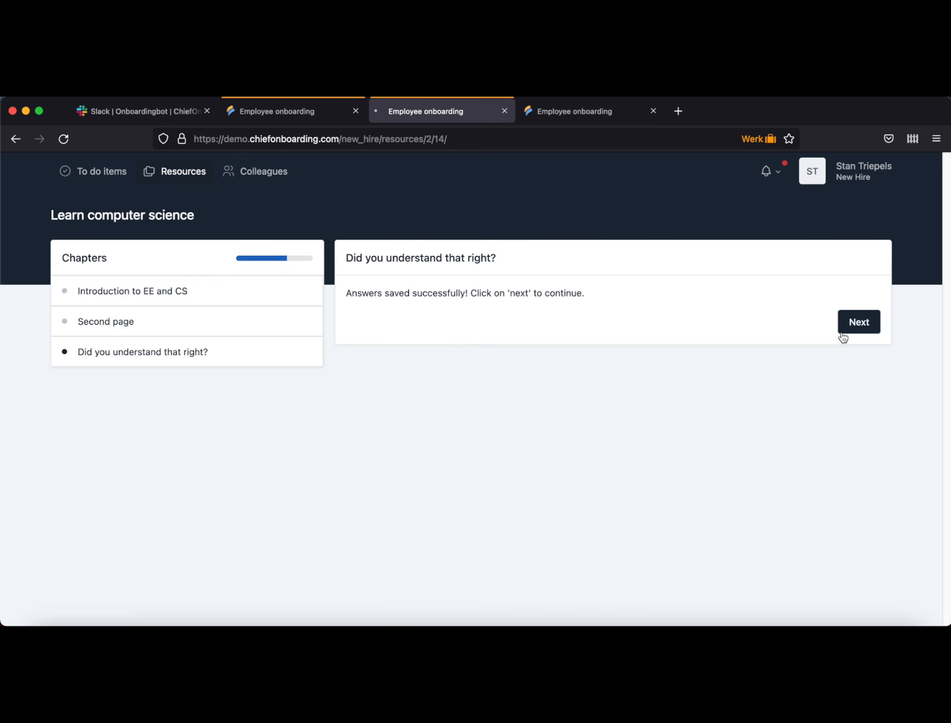
{"action": "left_click", "coordinate": [847, 330]}
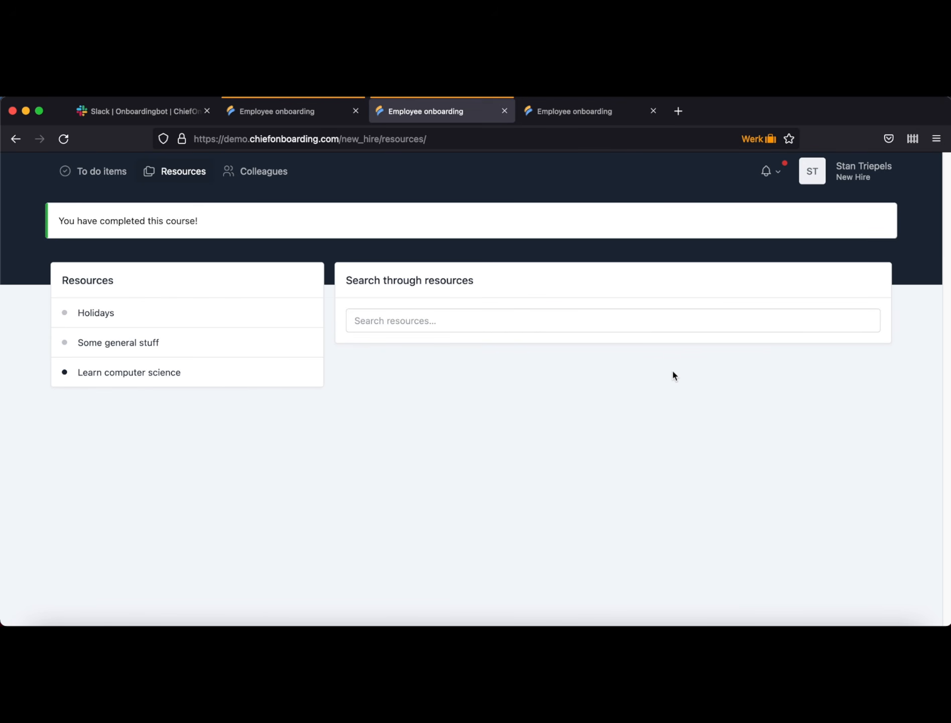
Step: Examine the new hire's Colleagues page, including the CEO's introduction card and the colleague directory
{"action": "left_click", "coordinate": [278, 173]}
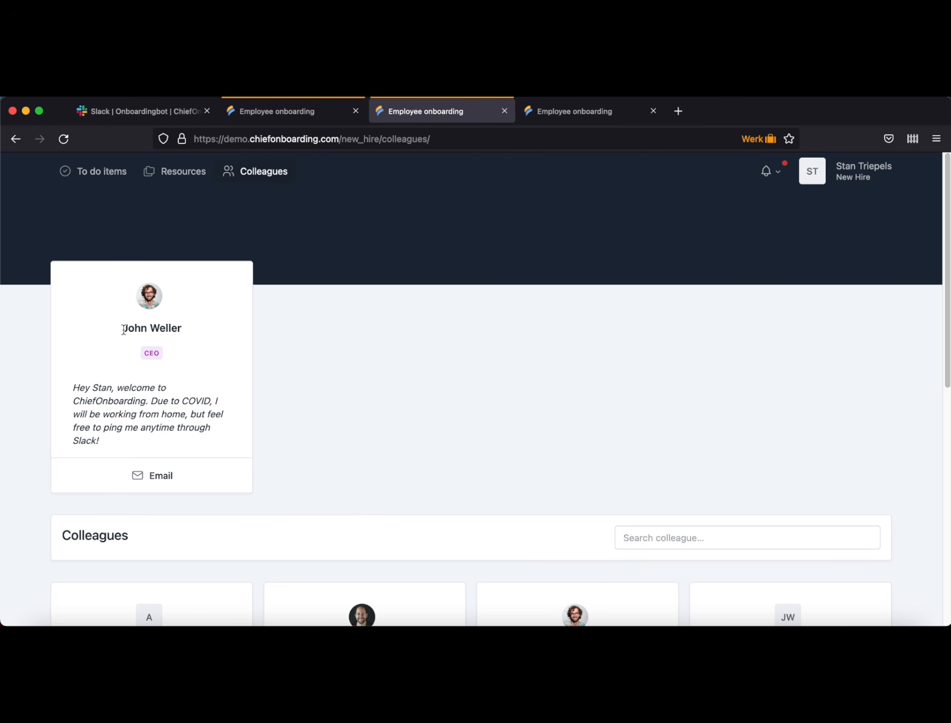
{"action": "left_click_drag", "start_coordinate": [123, 329], "coordinate": [182, 447]}
{"action": "left_click", "coordinate": [181, 443]}
{"action": "left_click_drag", "start_coordinate": [93, 389], "coordinate": [168, 427]}
{"action": "left_click", "coordinate": [251, 435]}
{"action": "scroll", "coordinate": [453, 442], "scroll_direction": "down", "scroll_amount": 3}
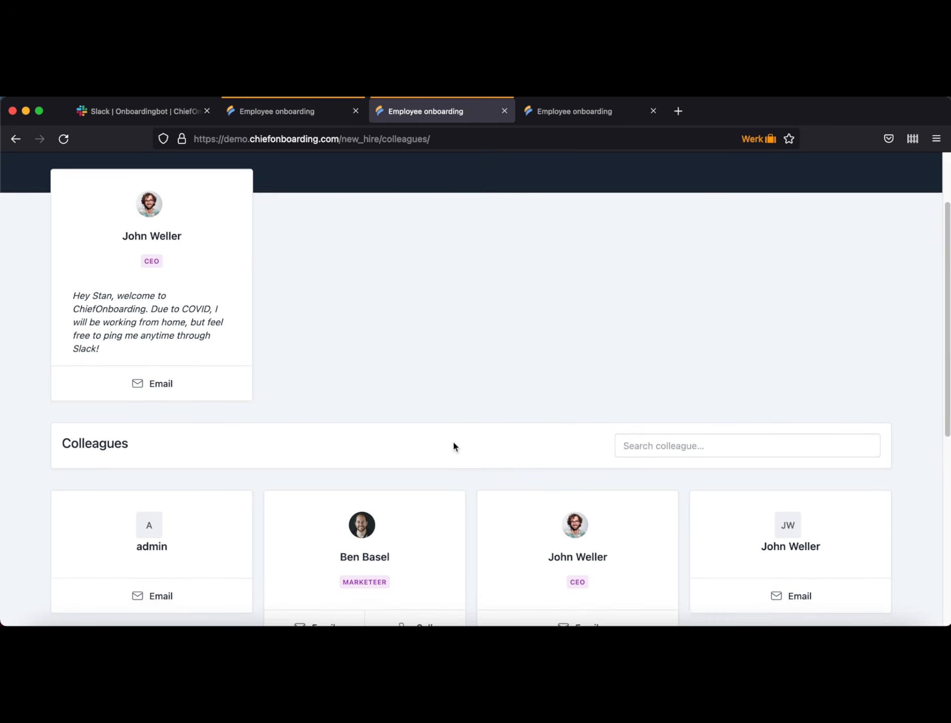
{"action": "scroll", "coordinate": [454, 446], "scroll_direction": "down", "scroll_amount": 3}
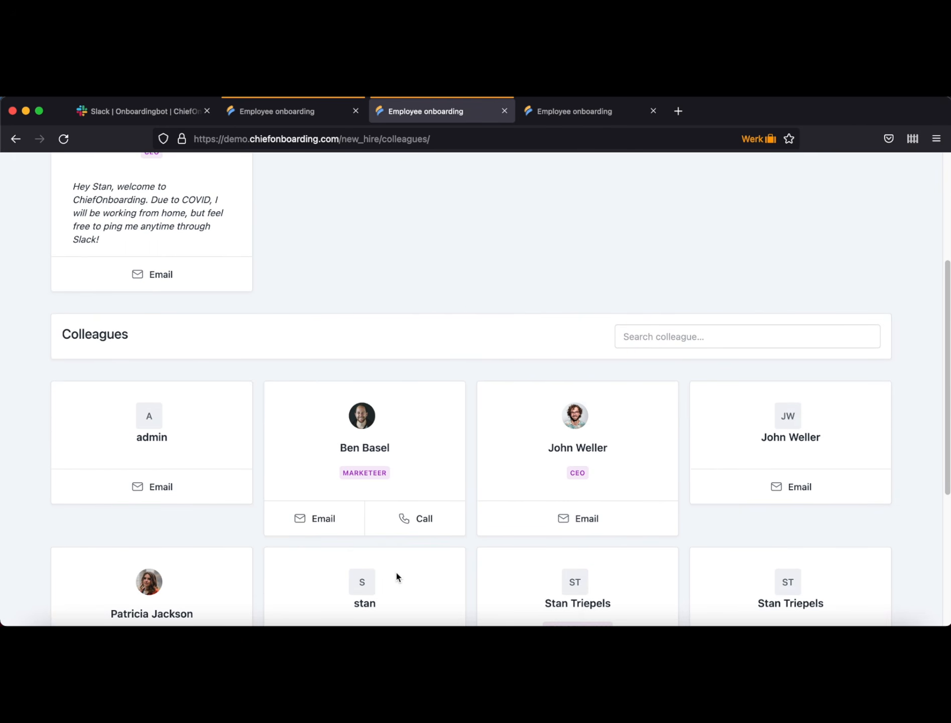
{"action": "scroll", "coordinate": [382, 562], "scroll_direction": "up", "scroll_amount": 6}
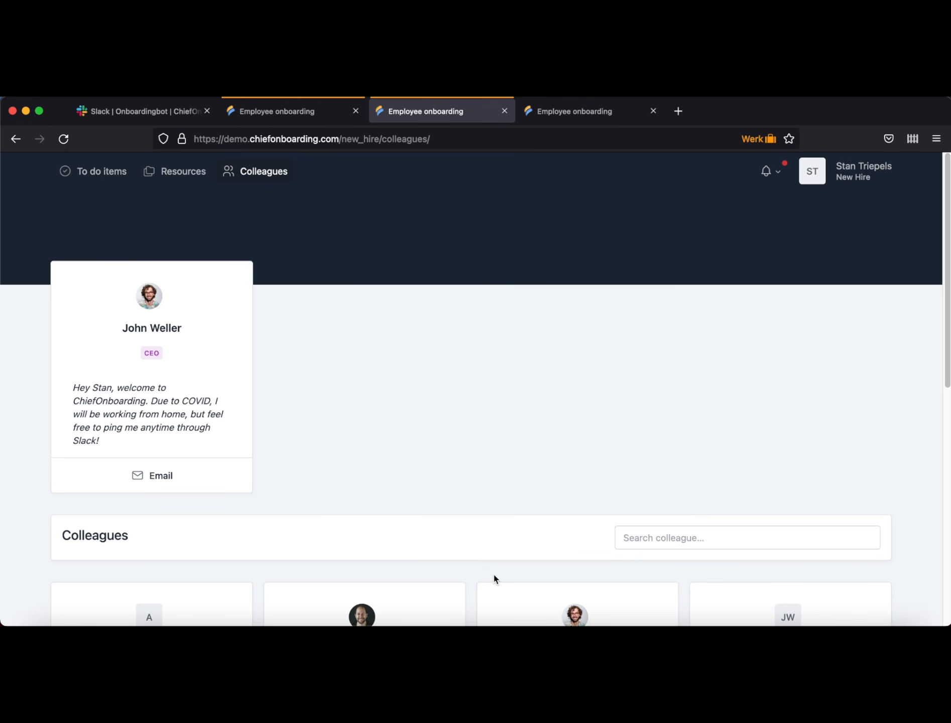
Step: Switch to Slack and compare Onboardingbot's CEO introduction with the CEO's card on the portal's Colleagues page
{"action": "left_click", "coordinate": [145, 110]}
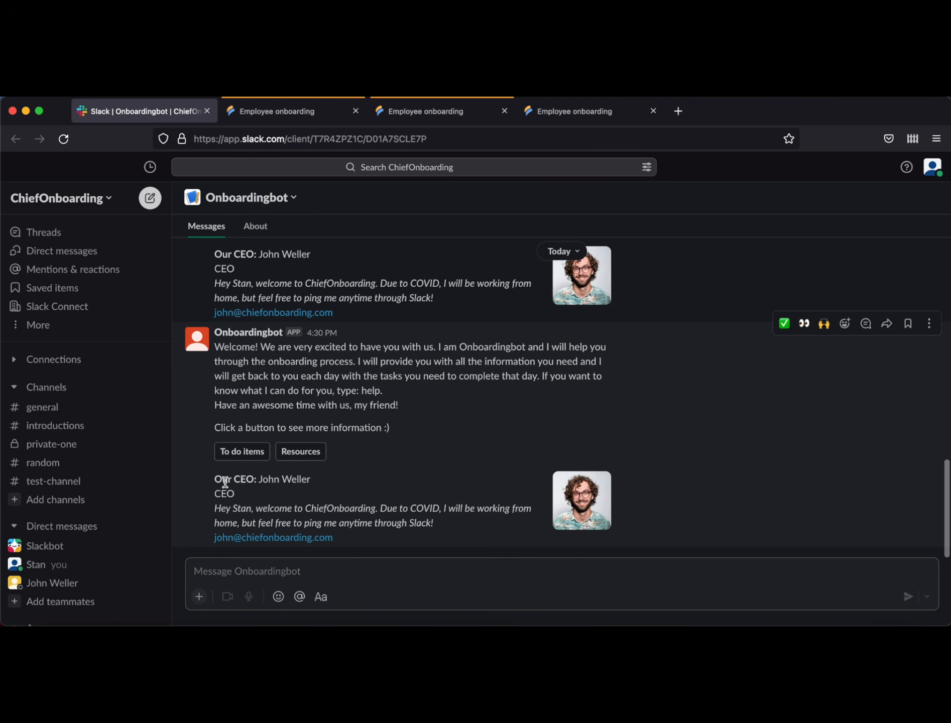
{"action": "left_click_drag", "start_coordinate": [215, 478], "coordinate": [431, 523]}
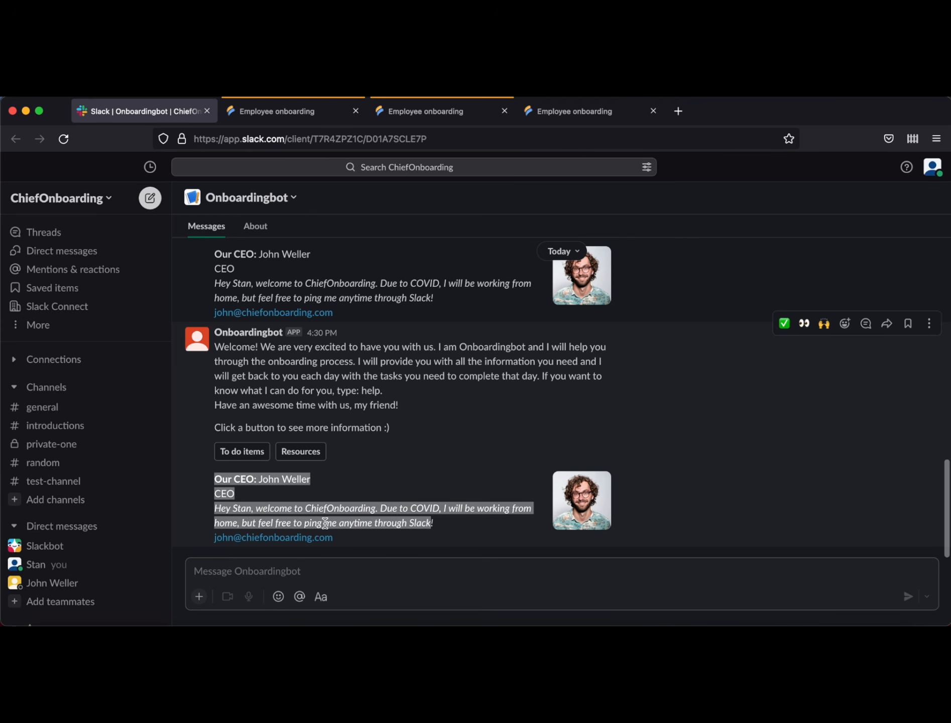
{"action": "left_click", "coordinate": [445, 111]}
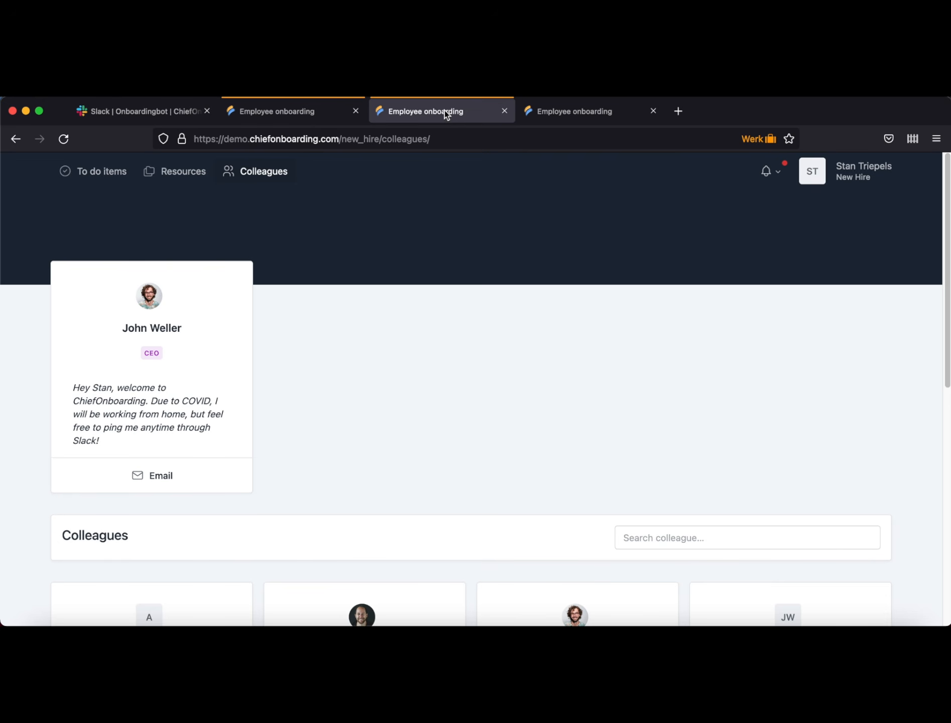
{"action": "left_click_drag", "start_coordinate": [122, 327], "coordinate": [185, 428]}
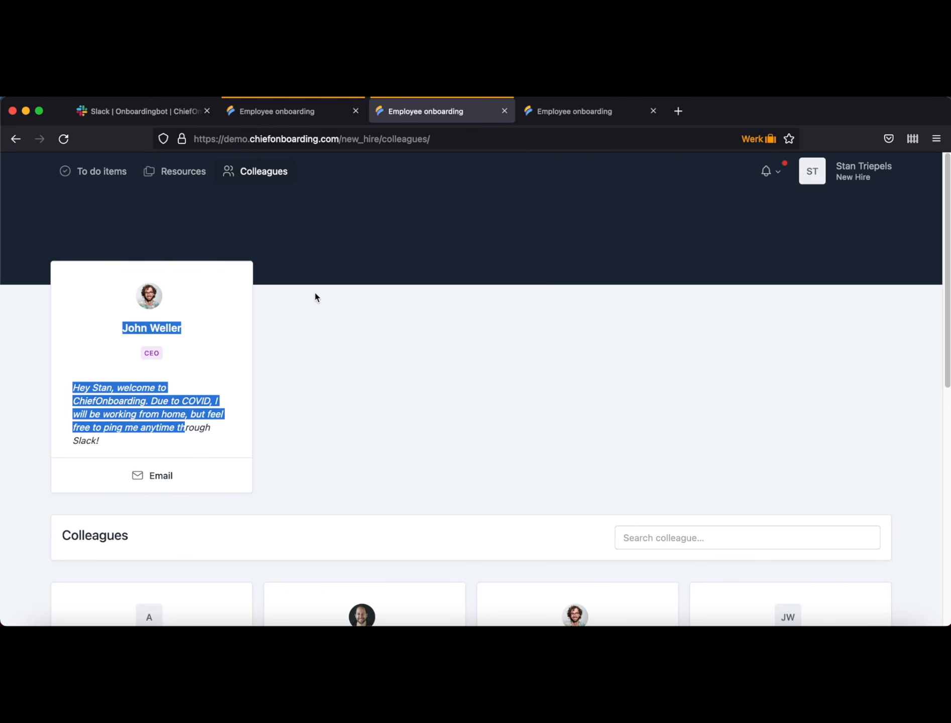
Step: Return to Slack, have Onboardingbot list the new hire's to-do items, and review their completion deadlines
{"action": "left_click", "coordinate": [187, 111]}
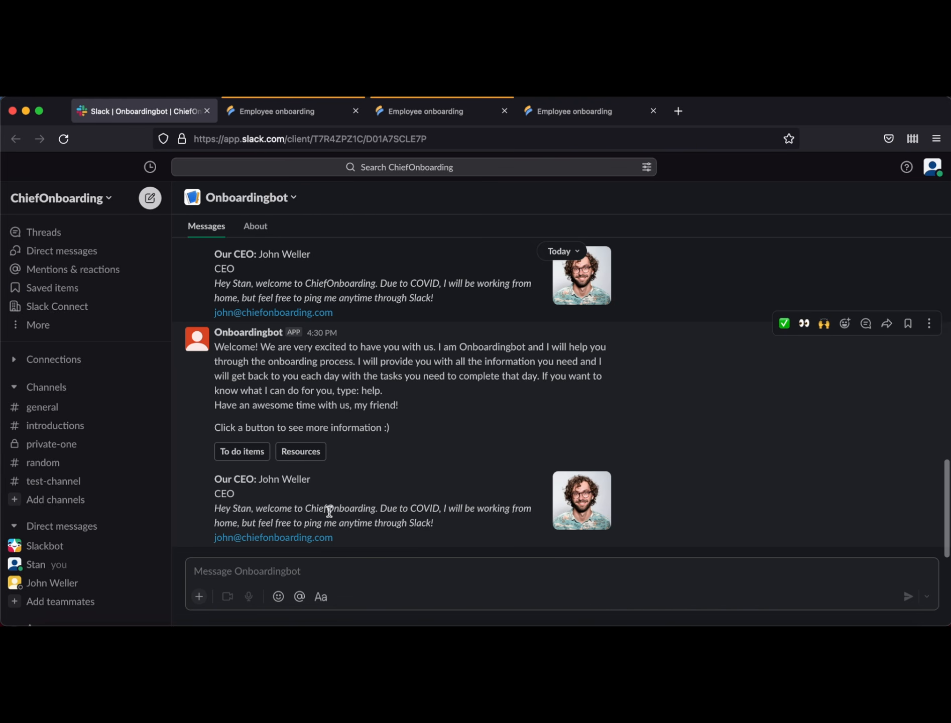
{"action": "left_click", "coordinate": [243, 452]}
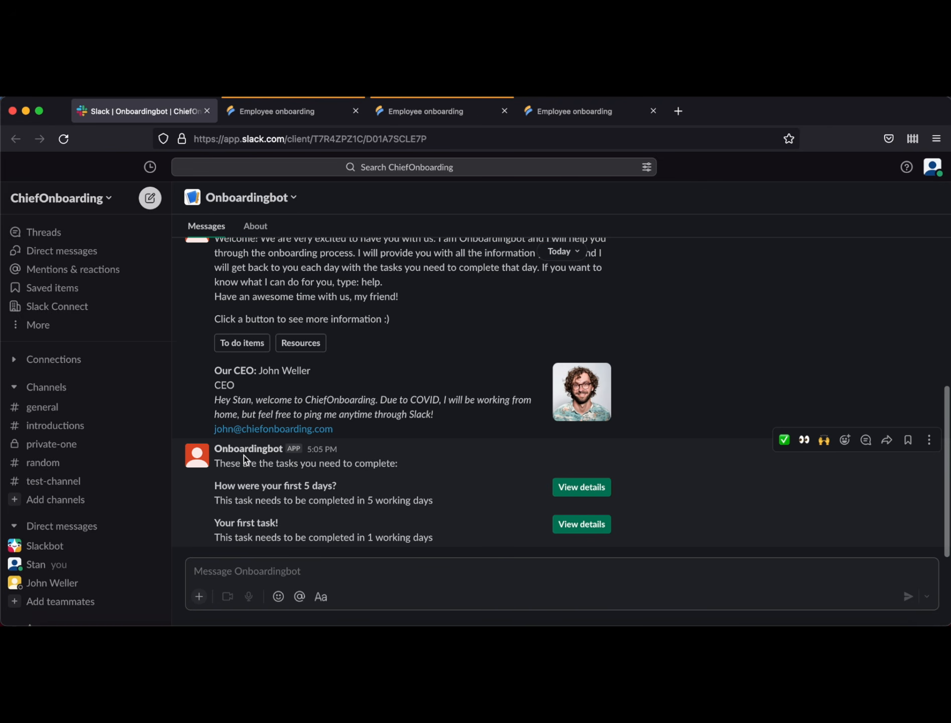
{"action": "left_click_drag", "start_coordinate": [406, 500], "coordinate": [325, 516]}
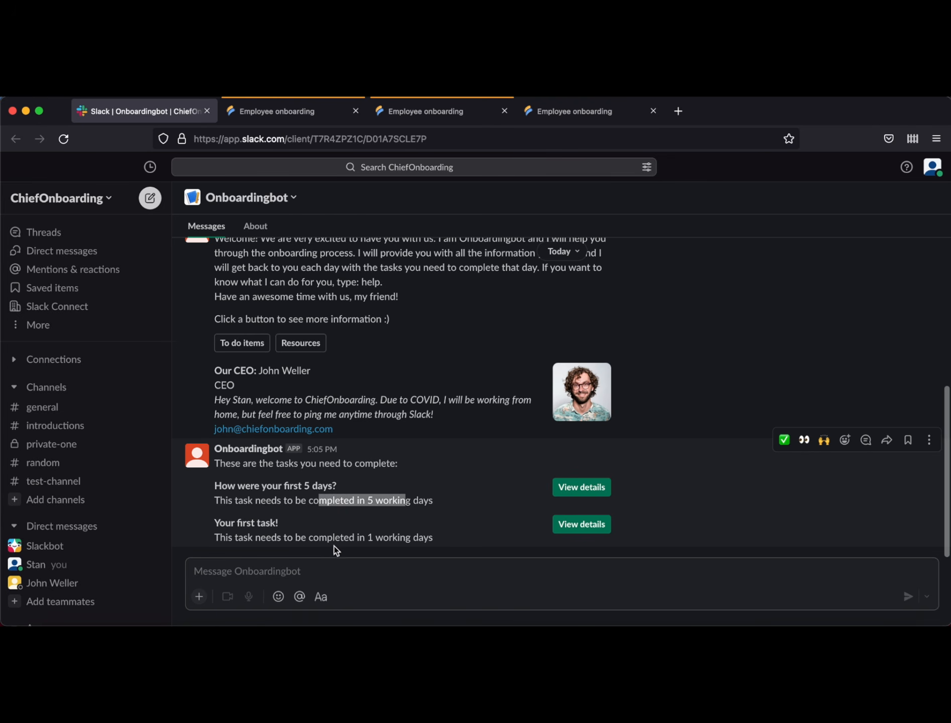
Step: Complete the "Your first task!" to-do item from Onboardingbot, submitting "test" as the few lines about the new hire
{"action": "left_click_drag", "start_coordinate": [411, 537], "coordinate": [323, 565]}
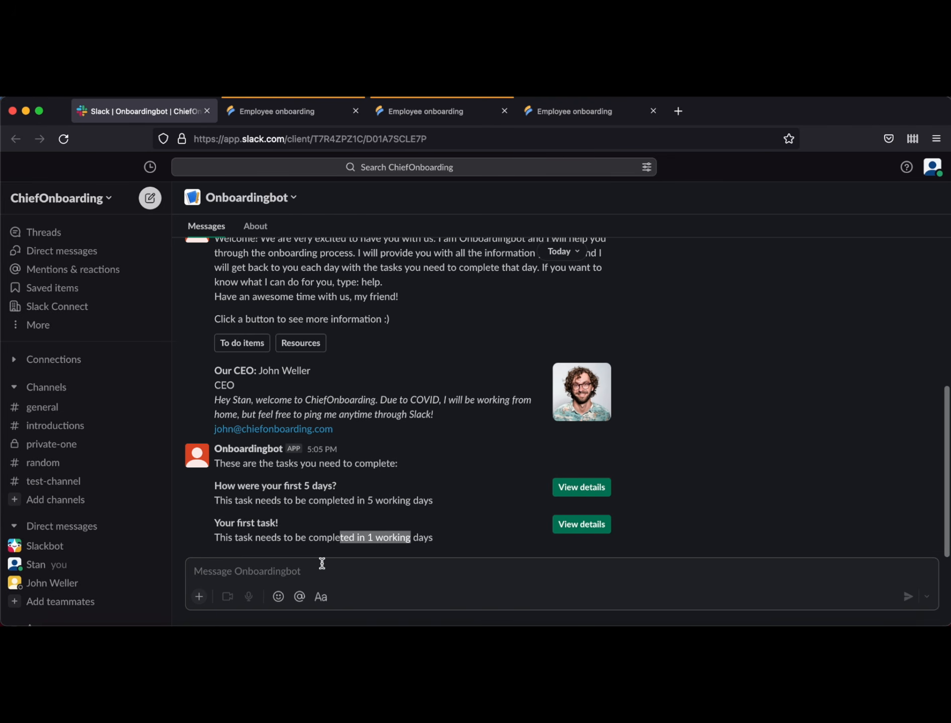
{"action": "left_click", "coordinate": [575, 520]}
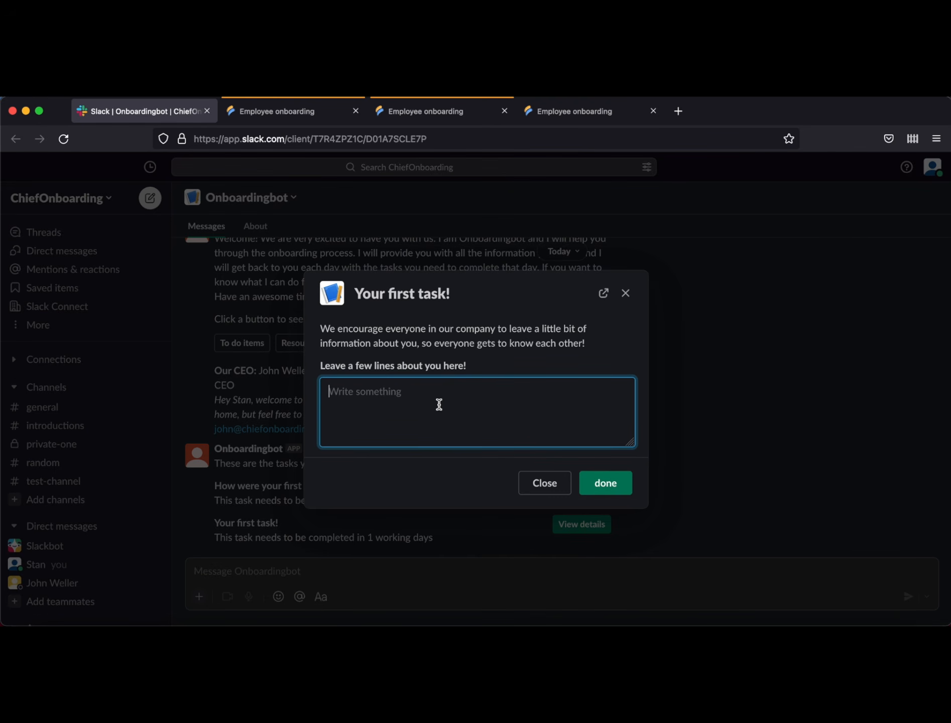
{"action": "type", "text": "test"}
{"action": "left_click", "coordinate": [608, 482]}
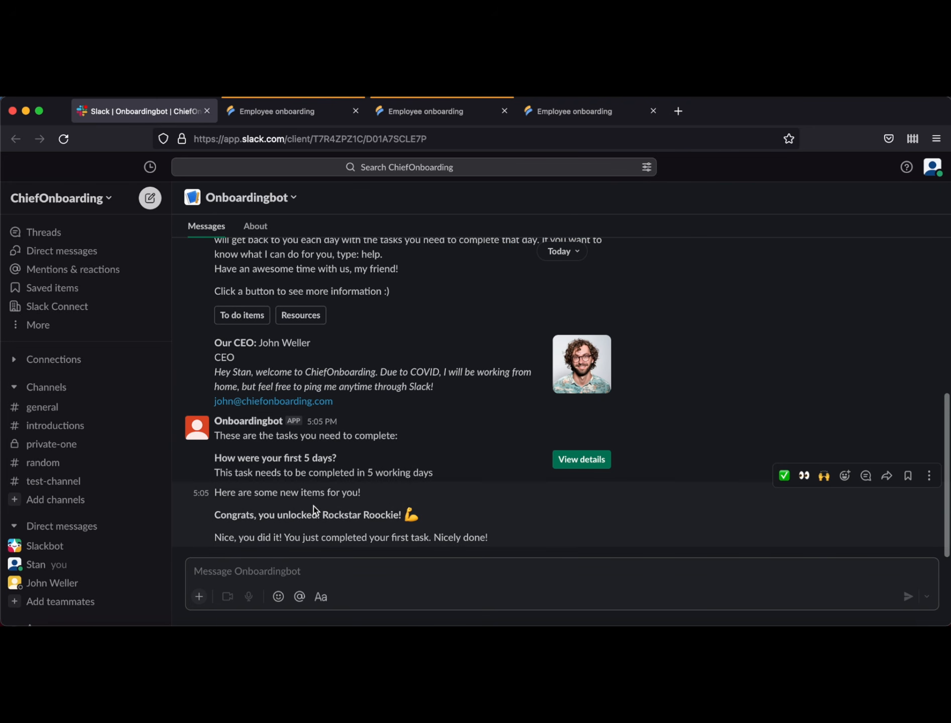
Step: Review Onboardingbot's new items message, including the badge name and the congratulation text
{"action": "left_click_drag", "start_coordinate": [215, 493], "coordinate": [490, 542]}
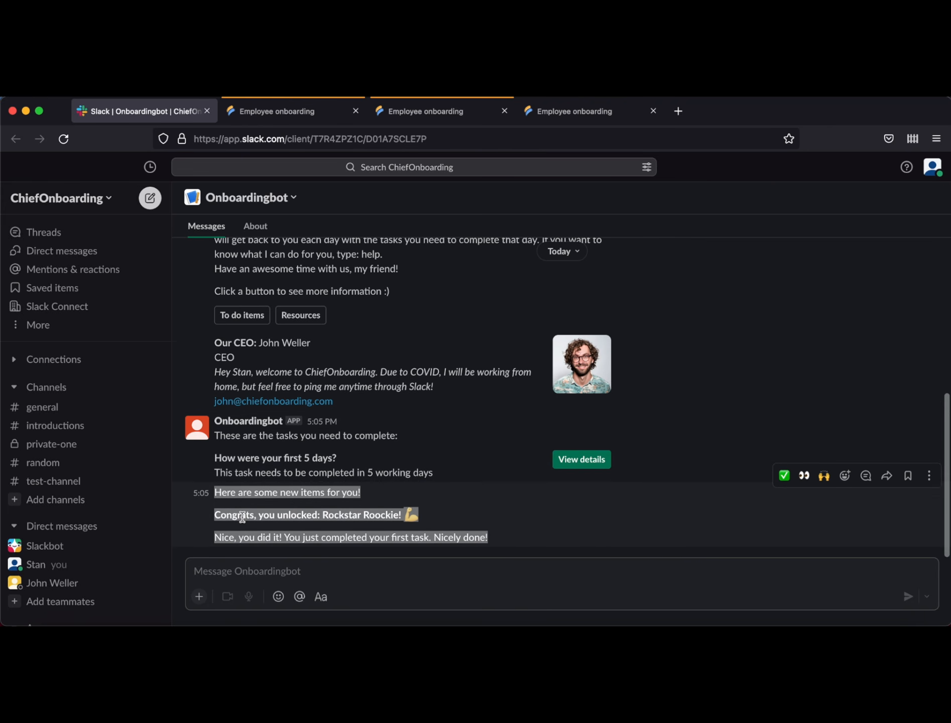
{"action": "left_click_drag", "start_coordinate": [215, 515], "coordinate": [378, 518]}
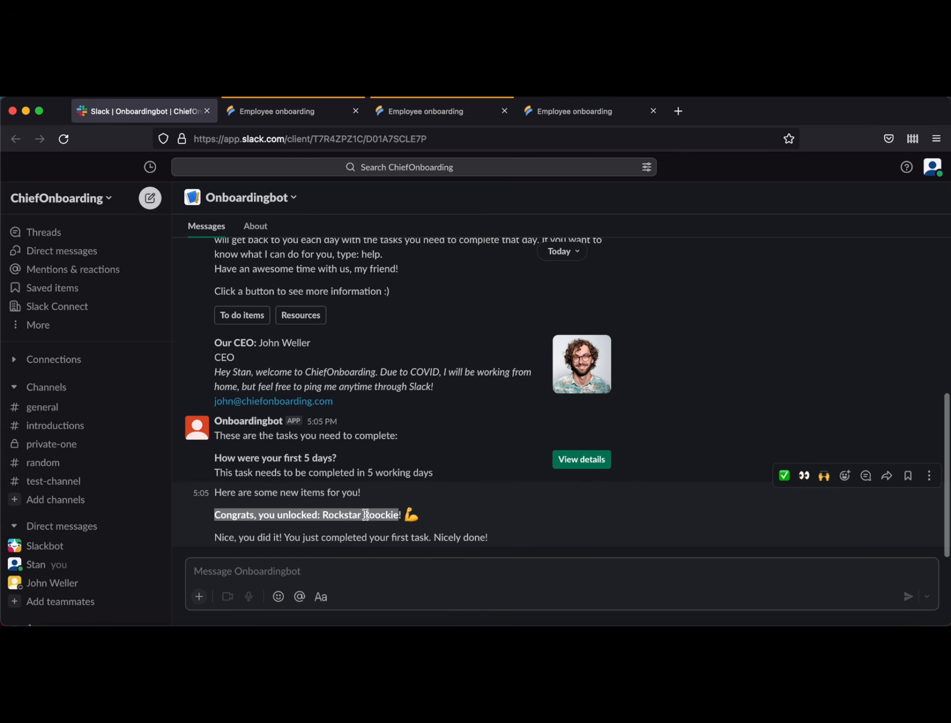
{"action": "left_click_drag", "start_coordinate": [342, 520], "coordinate": [391, 520]}
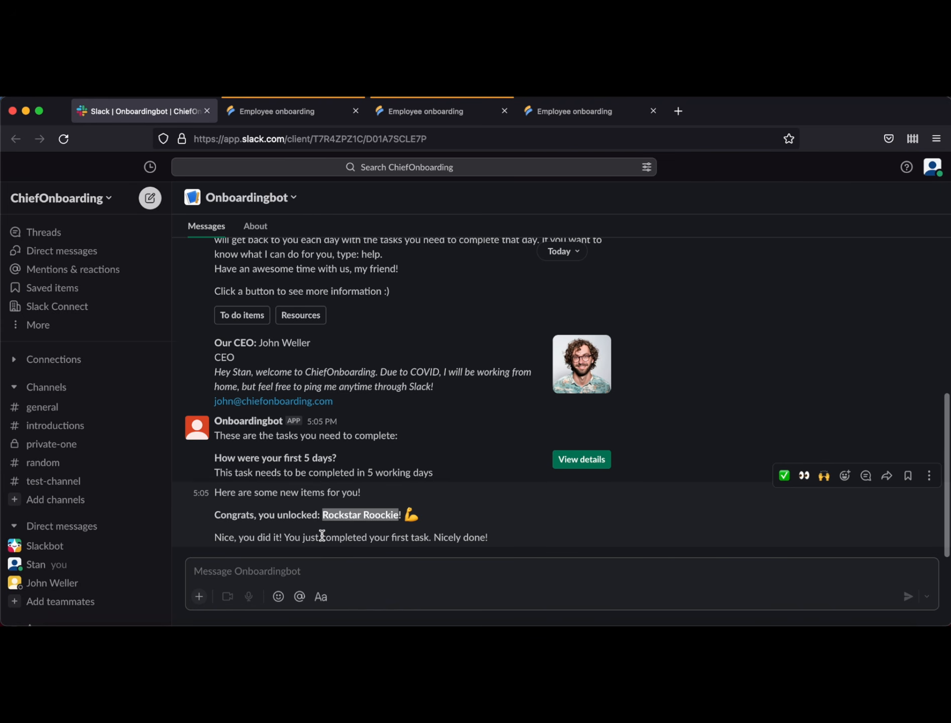
Step: Have Onboardingbot list the resources without a category, and view the Holidays resource
{"action": "left_click", "coordinate": [310, 309]}
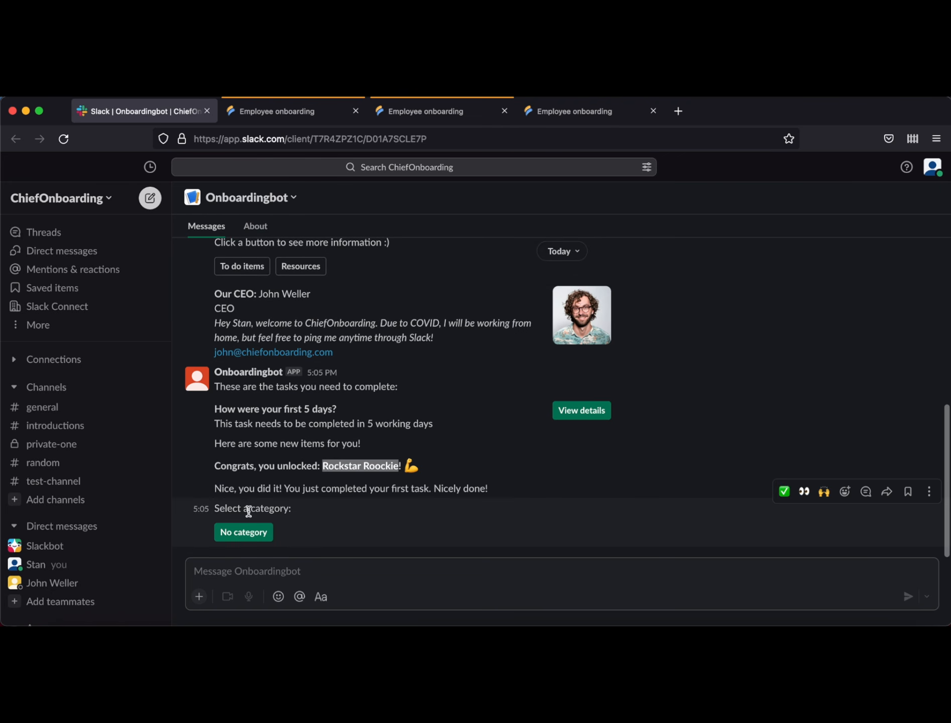
{"action": "left_click", "coordinate": [249, 533]}
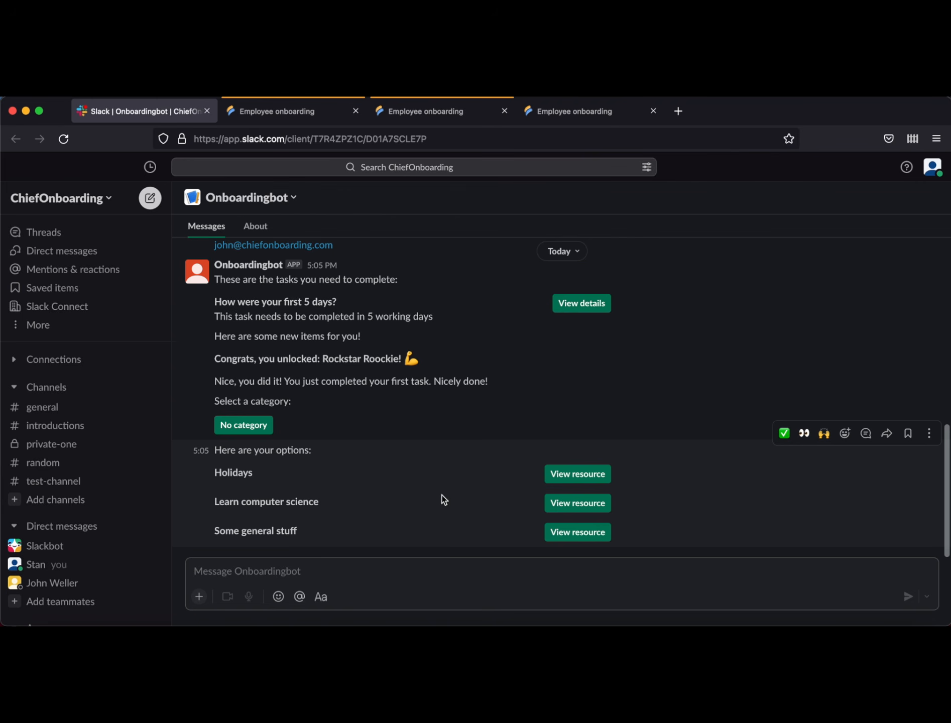
{"action": "left_click", "coordinate": [569, 477]}
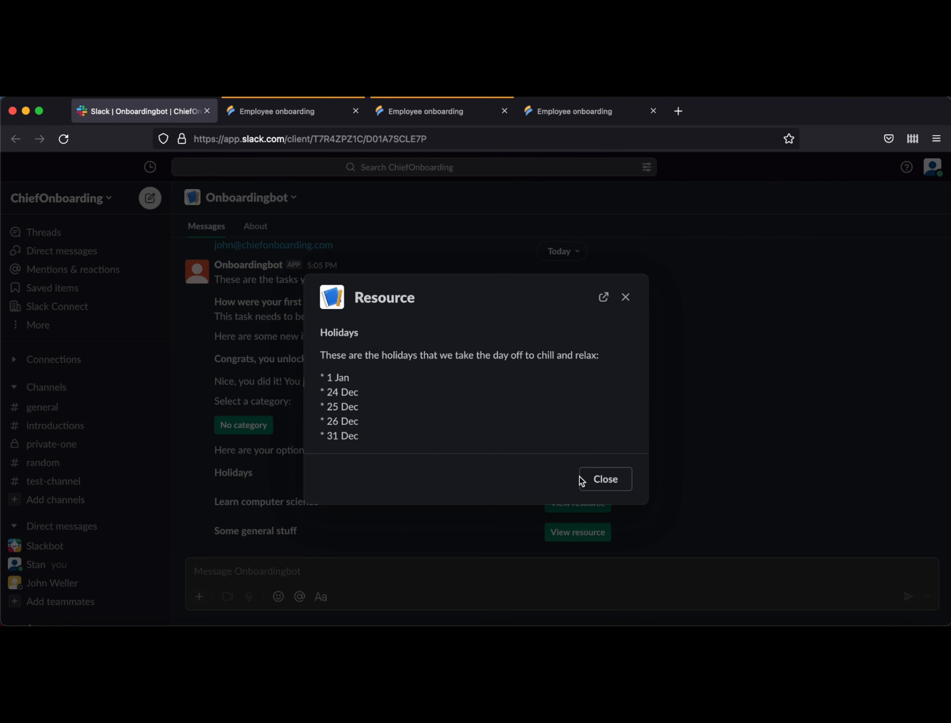
{"action": "left_click", "coordinate": [626, 486]}
Step: View the "Learn computer science" resource in Slack, look through its chapter choices, and close it
{"action": "left_click", "coordinate": [579, 498]}
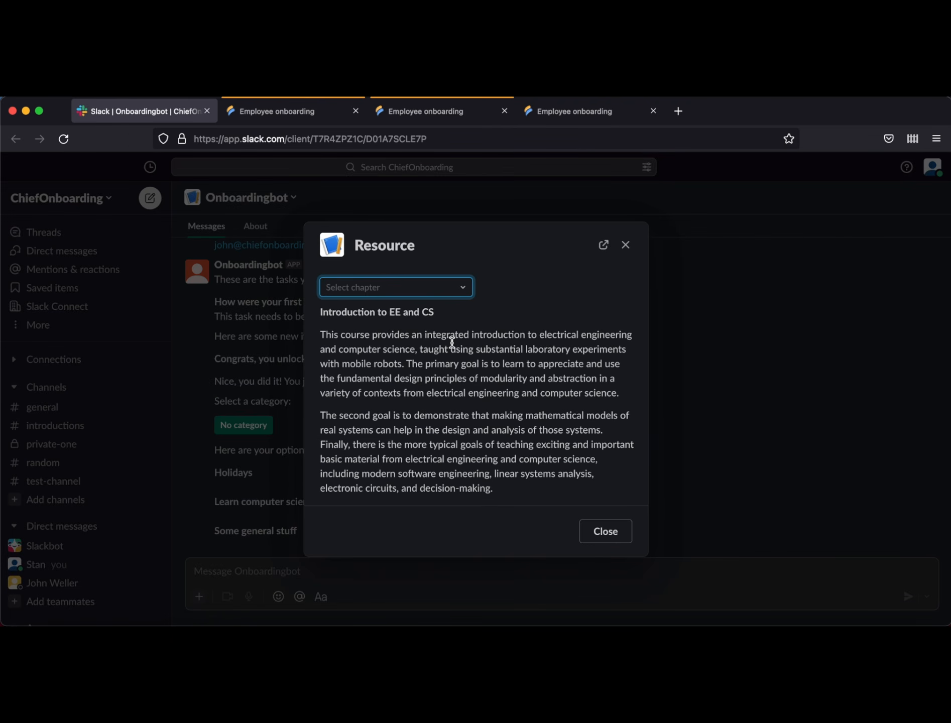
{"action": "left_click", "coordinate": [433, 288]}
{"action": "left_click", "coordinate": [408, 400]}
{"action": "left_click", "coordinate": [625, 244]}
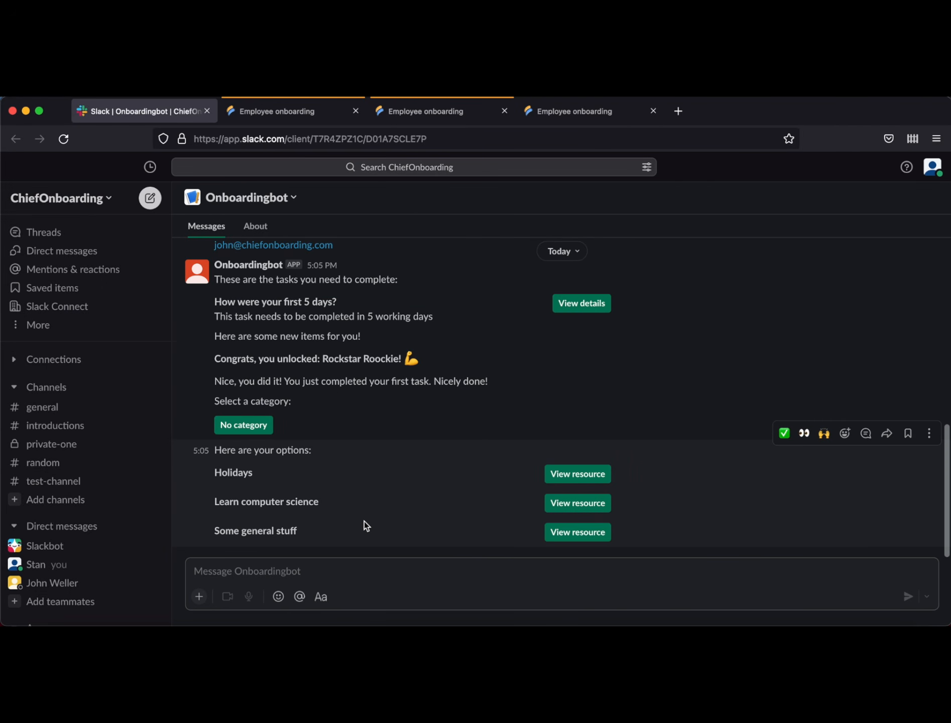
Step: Search the new hire's resources by sending "computer science" as a message to Onboardingbot
{"action": "left_click", "coordinate": [405, 571]}
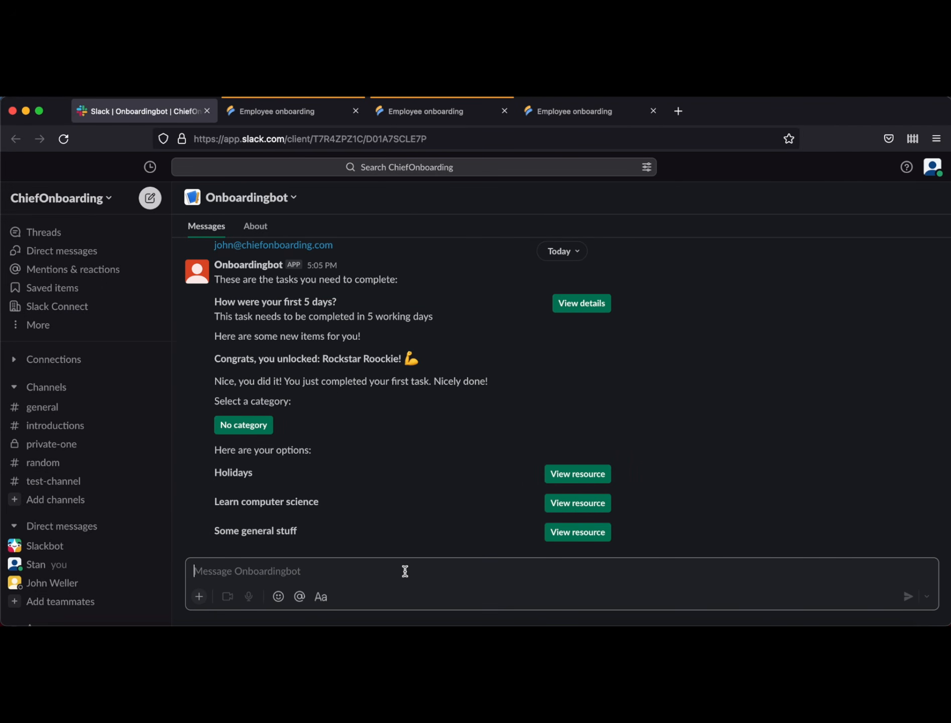
{"action": "type", "text": "comp"}
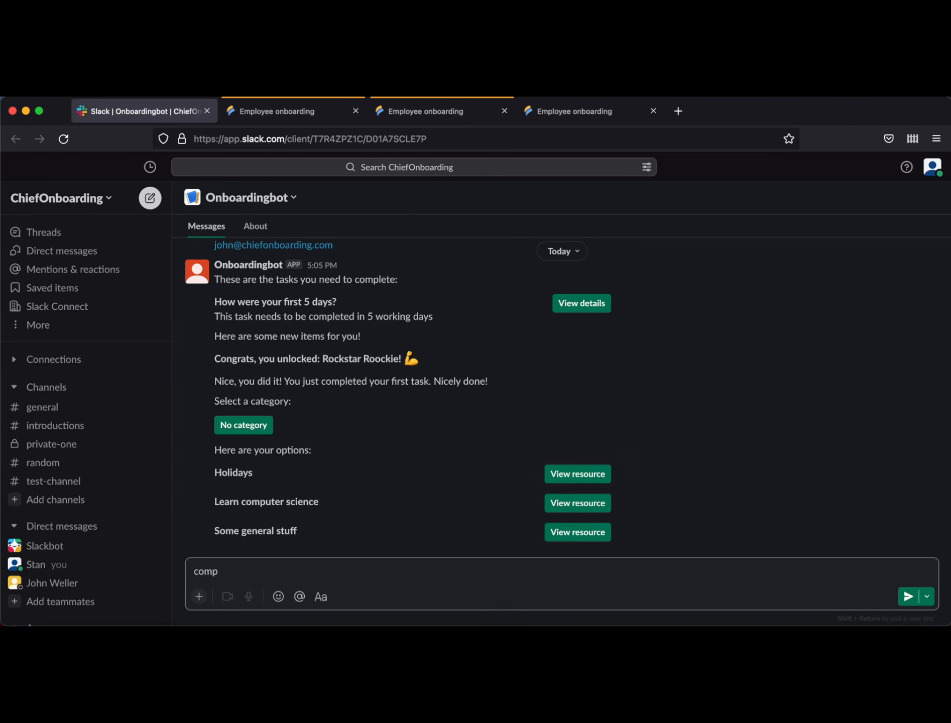
{"action": "type", "text": "uter science"}
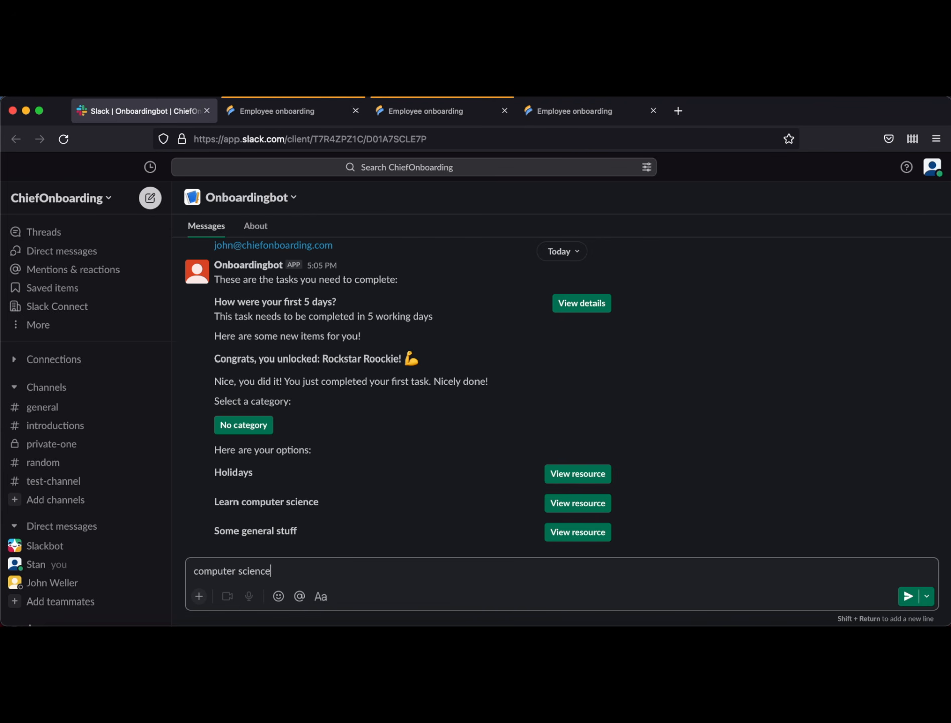
{"action": "key", "text": "Return"}
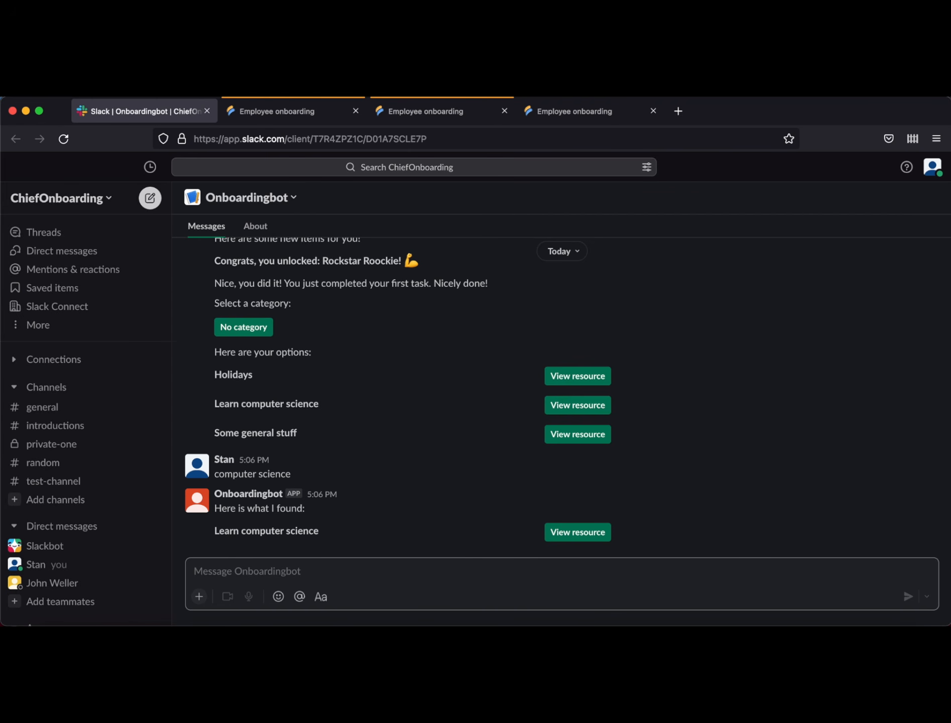
Step: View the general channel and read Onboardingbot's request to leave a welcome message for the most recent new hire
{"action": "left_click", "coordinate": [69, 406]}
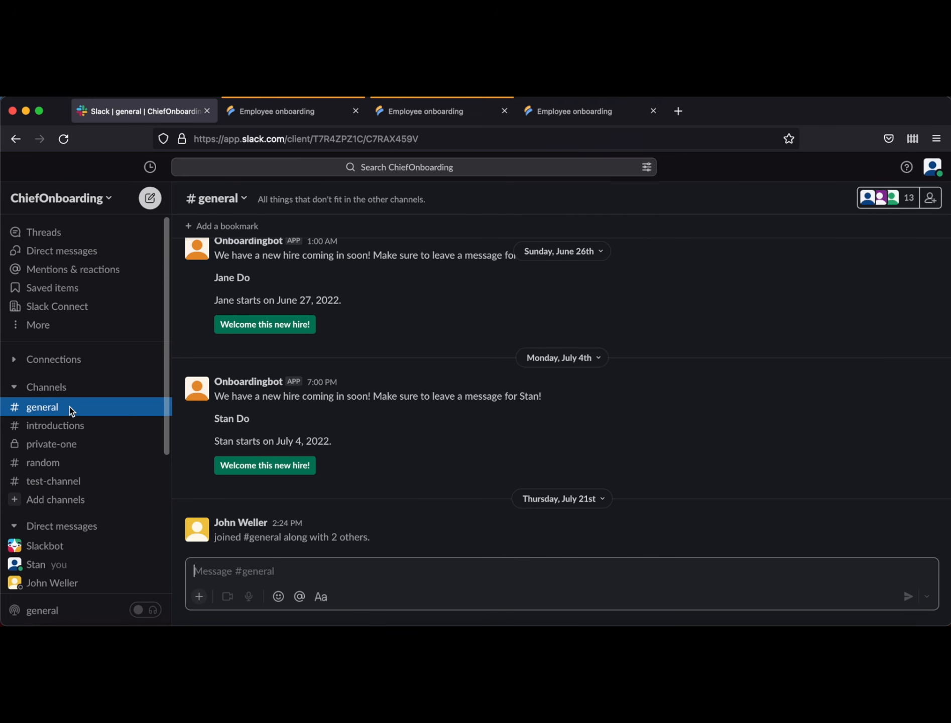
{"action": "left_click_drag", "start_coordinate": [224, 396], "coordinate": [463, 399]}
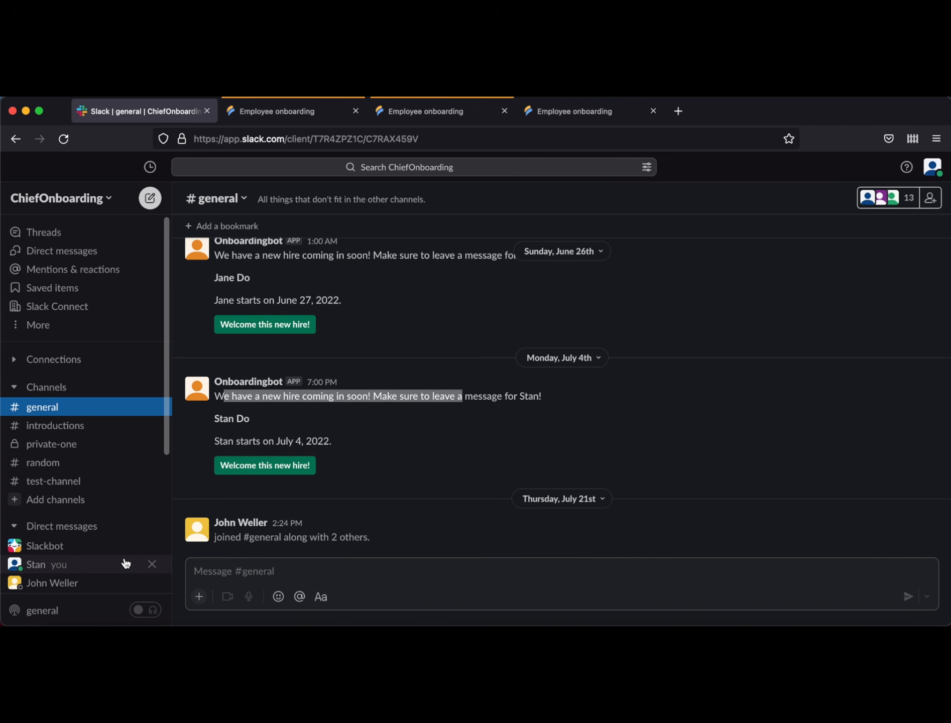
Step: Switch to the ChiefOnboarding admin, open a blank form for adding a new hire, and review its fields
{"action": "left_click", "coordinate": [287, 122]}
{"action": "left_click", "coordinate": [432, 107]}
{"action": "left_click", "coordinate": [565, 123]}
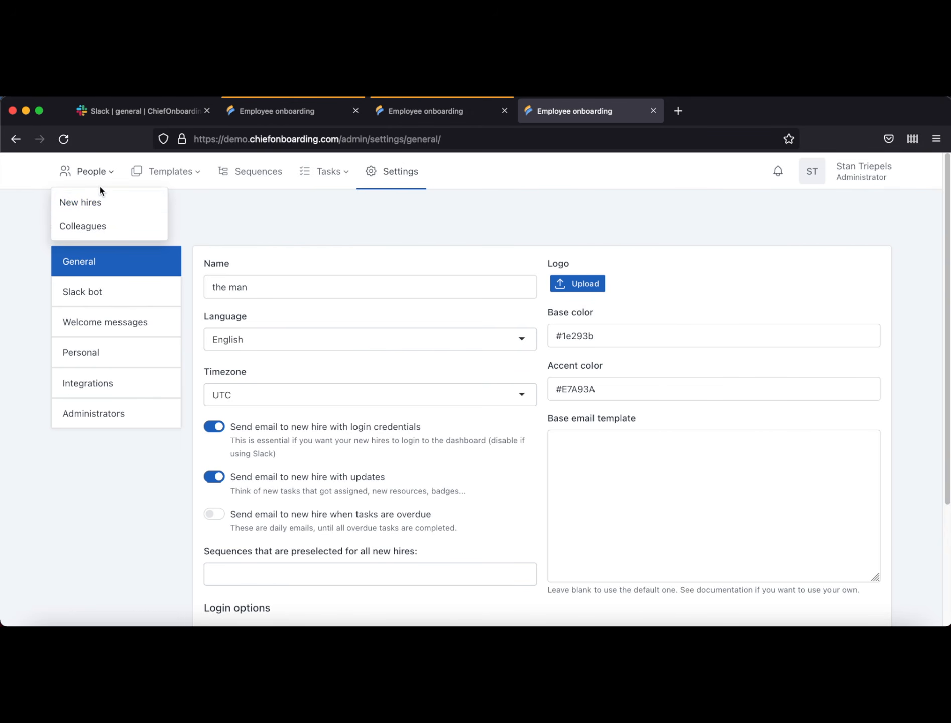
{"action": "left_click", "coordinate": [90, 202]}
{"action": "left_click", "coordinate": [848, 223]}
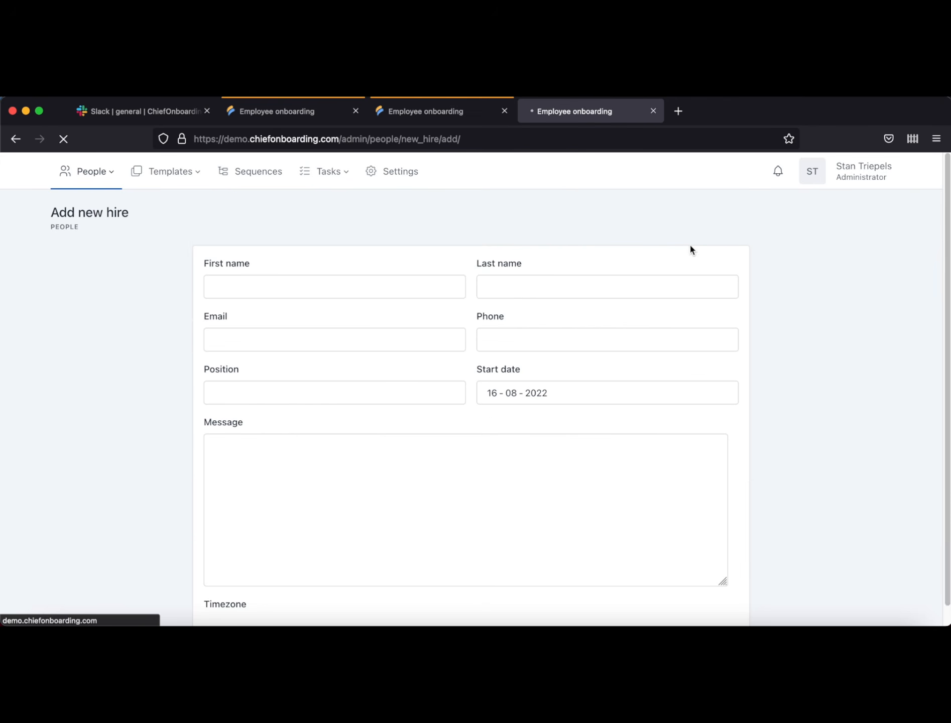
{"action": "scroll", "coordinate": [472, 351], "scroll_direction": "down", "scroll_amount": 3}
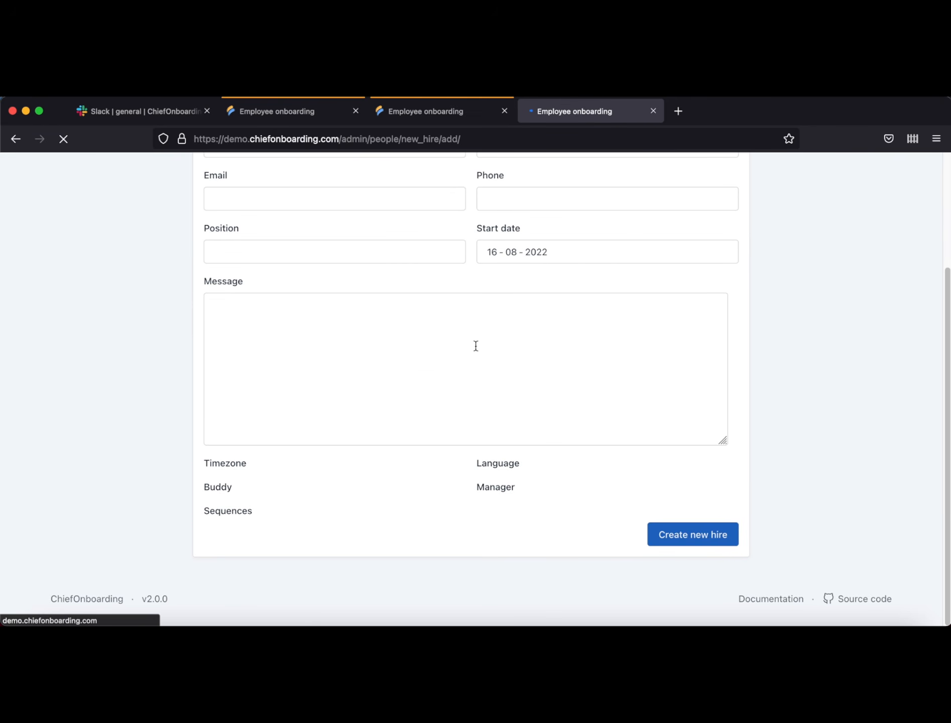
{"action": "scroll", "coordinate": [479, 343], "scroll_direction": "up", "scroll_amount": 2}
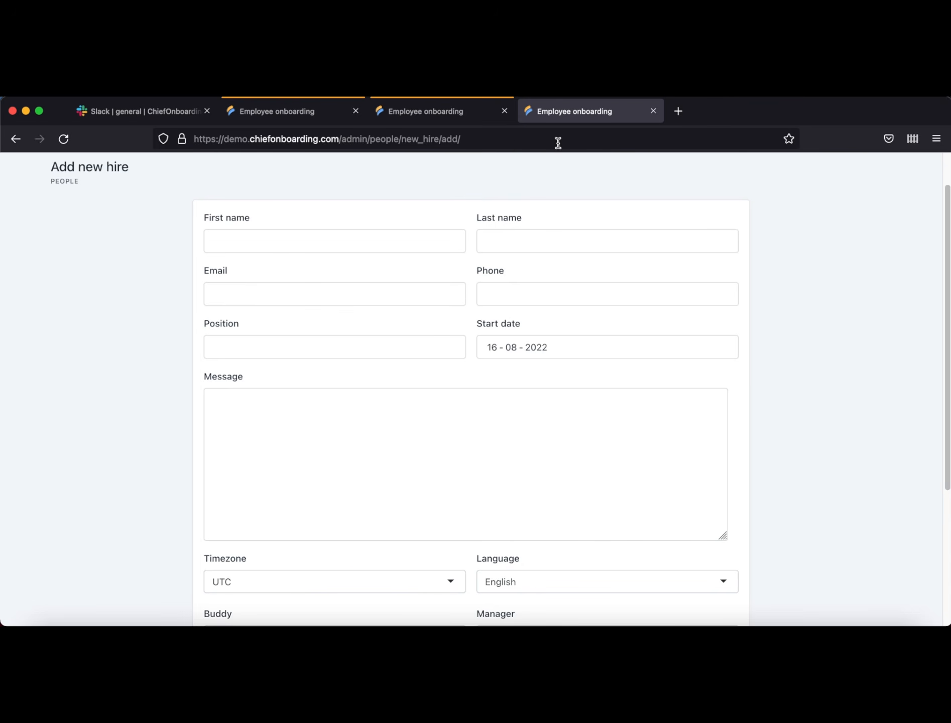
Step: Open the ChiefOnboarding documentation at docs.chiefonboarding.com and examine the API example for adding a new hire
{"action": "left_click", "coordinate": [678, 111]}
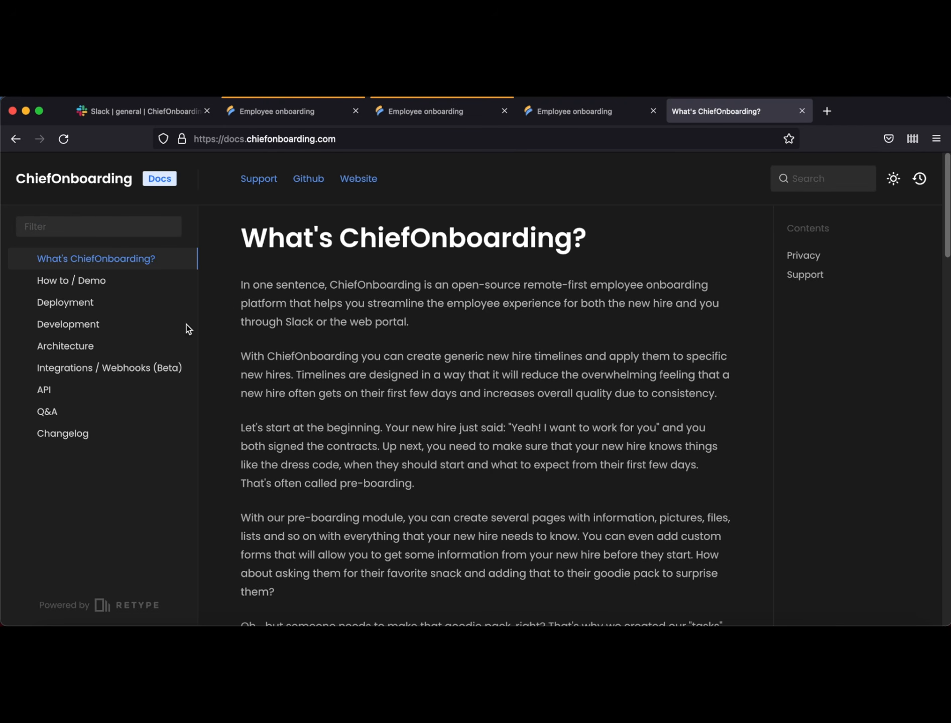
{"action": "left_click", "coordinate": [85, 401]}
{"action": "scroll", "coordinate": [444, 441], "scroll_direction": "down", "scroll_amount": 15}
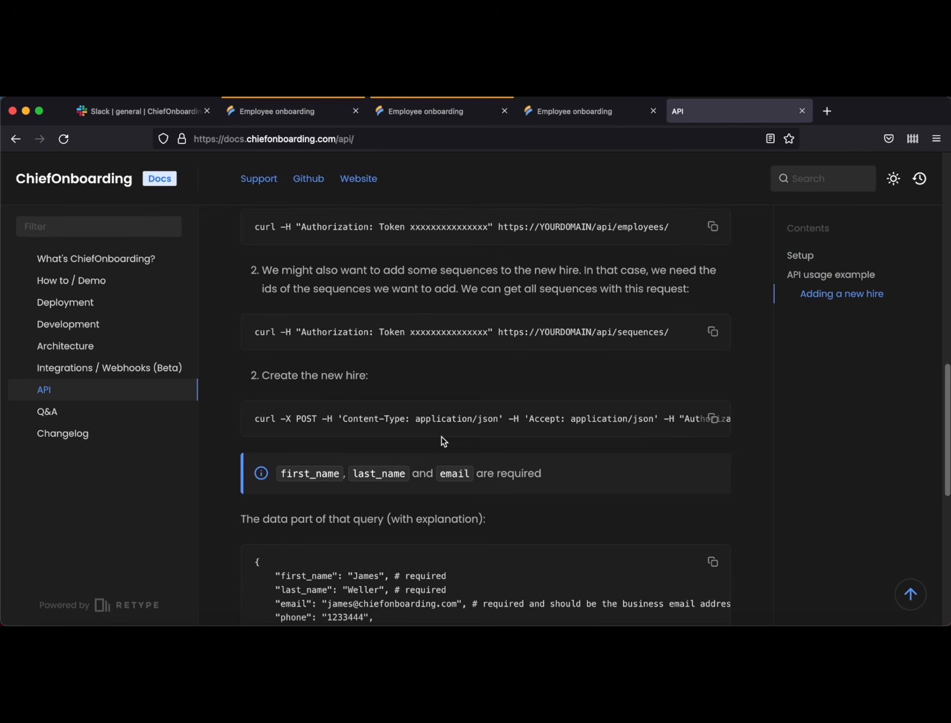